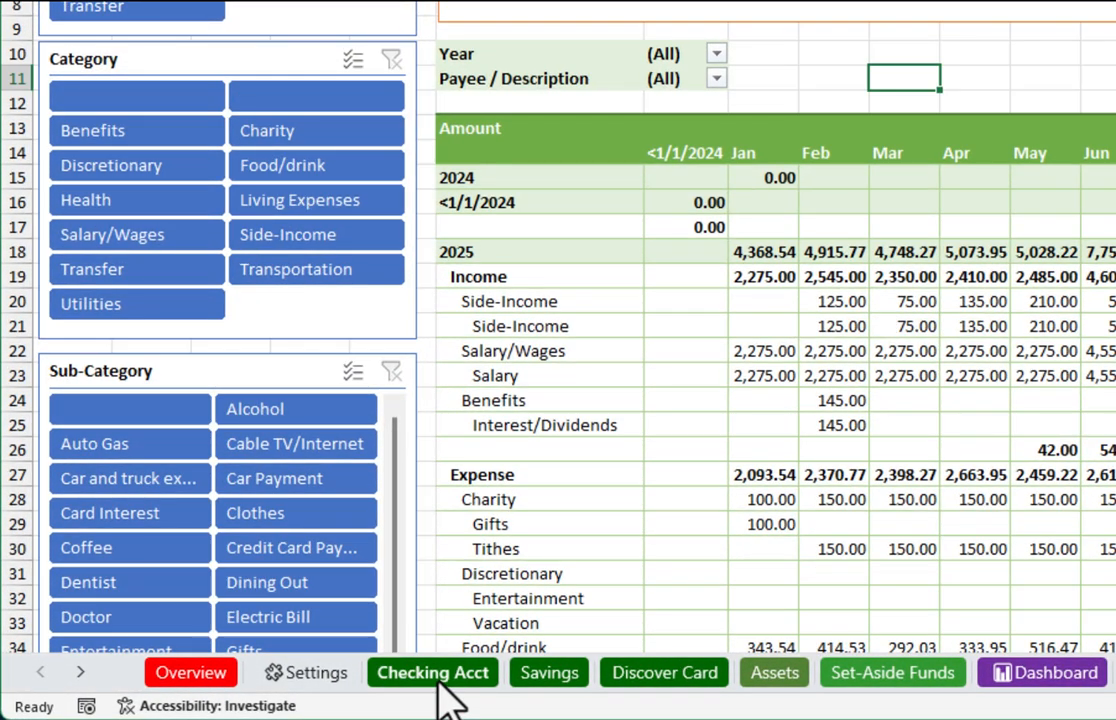
Open the Checking Acct register and examine its rows for transactions missing a sub-category, category or type
{"action": "left_click", "coordinate": [264, 694]}
{"action": "scroll", "coordinate": [598, 409], "scroll_direction": "up", "scroll_amount": 20}
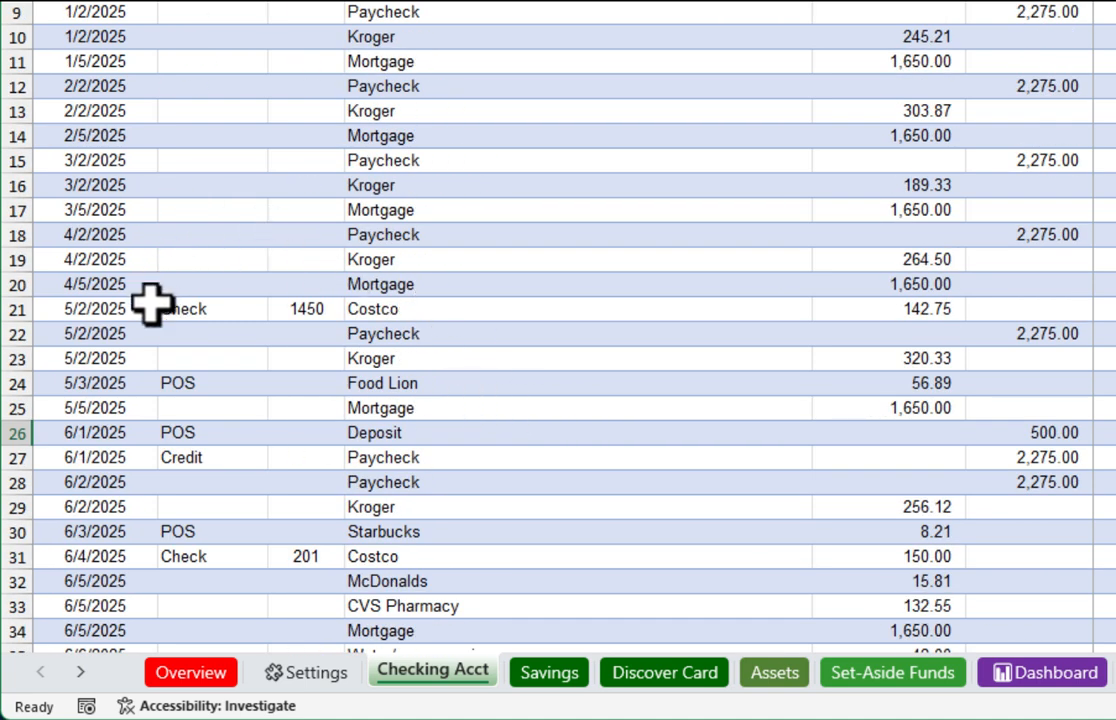
{"action": "scroll", "coordinate": [836, 383], "scroll_direction": "down", "scroll_amount": 1}
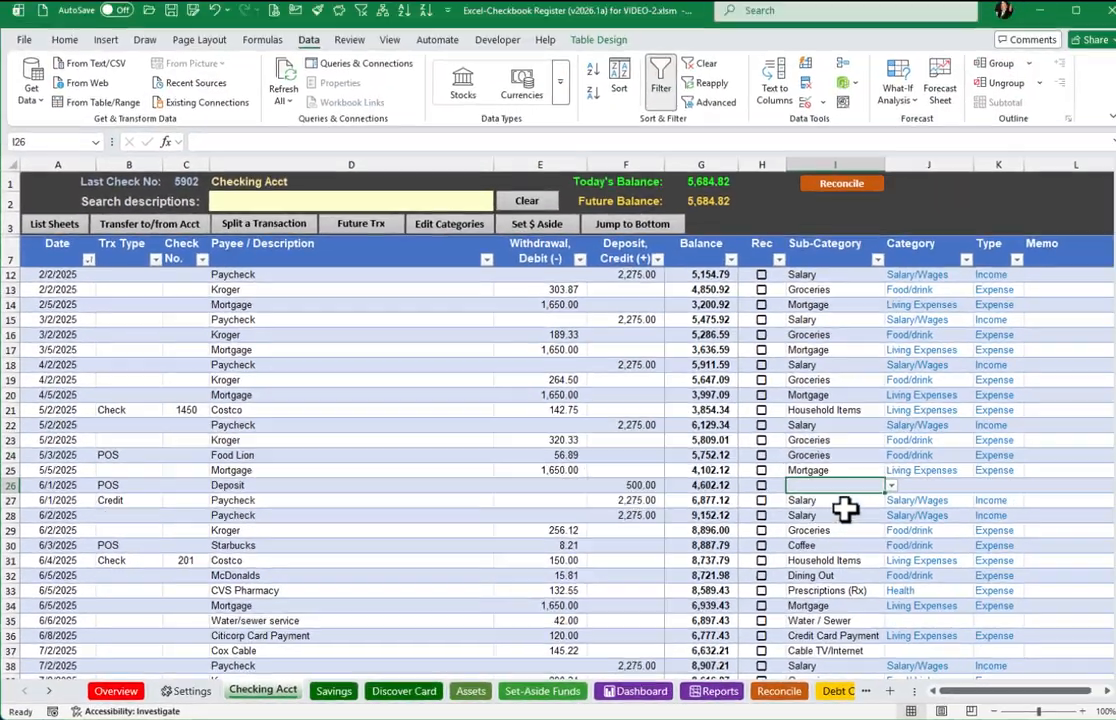
{"action": "left_click", "coordinate": [836, 504]}
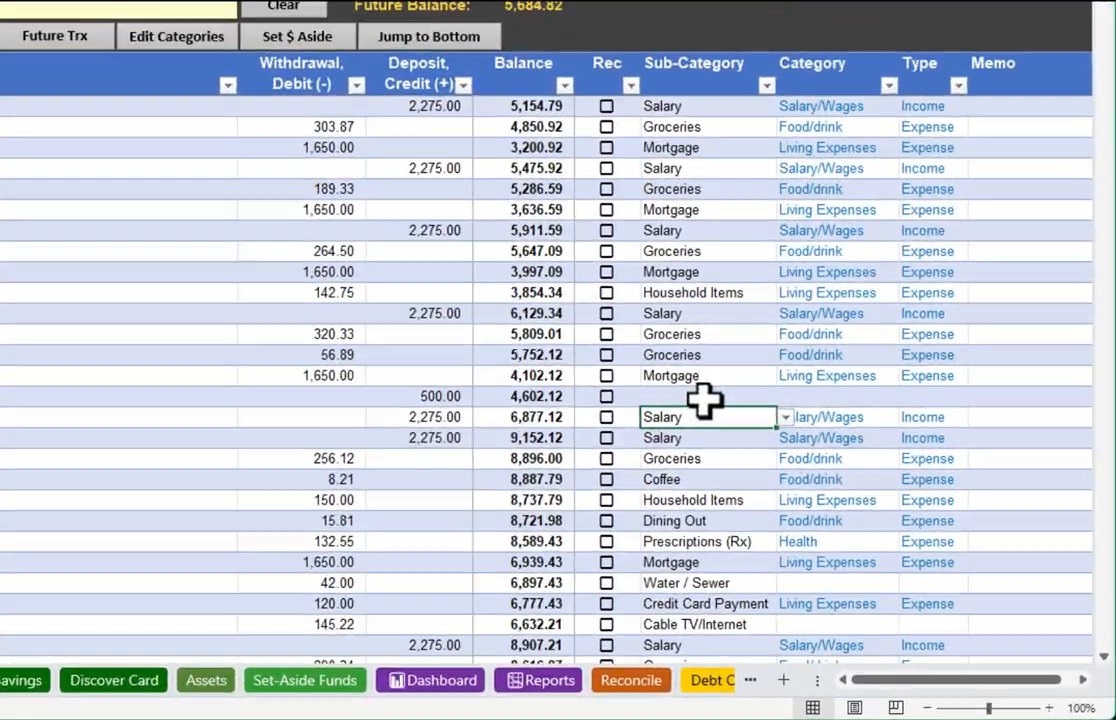
{"action": "left_click", "coordinate": [704, 398]}
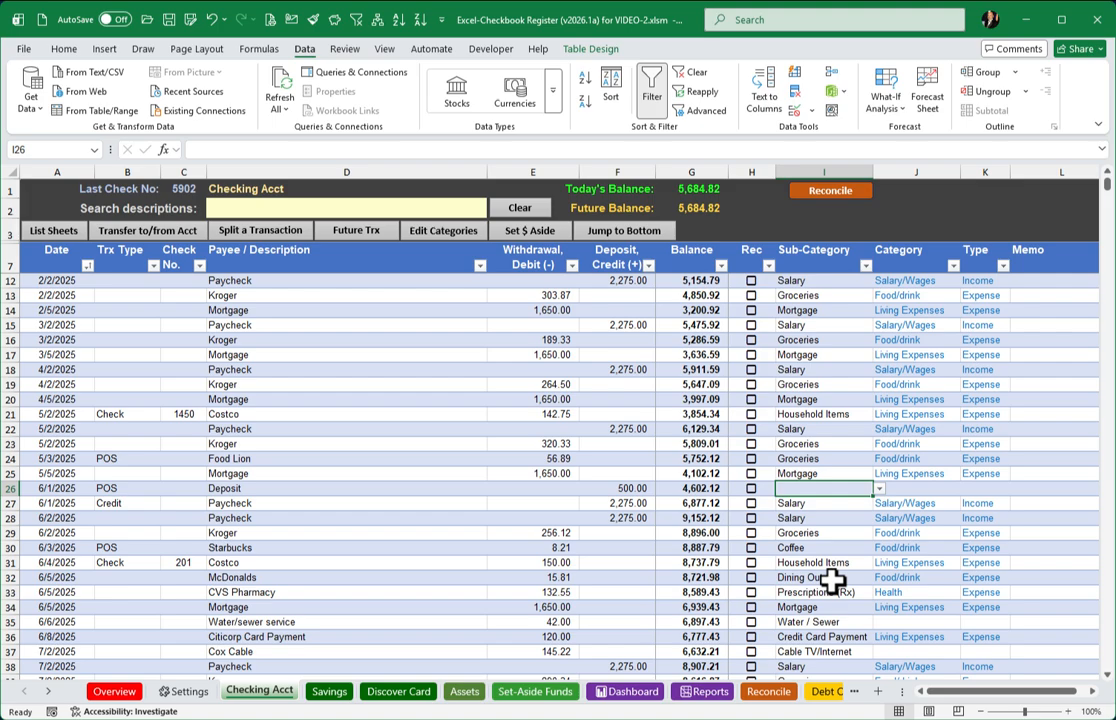
{"action": "scroll", "coordinate": [832, 580], "scroll_direction": "down", "scroll_amount": 5}
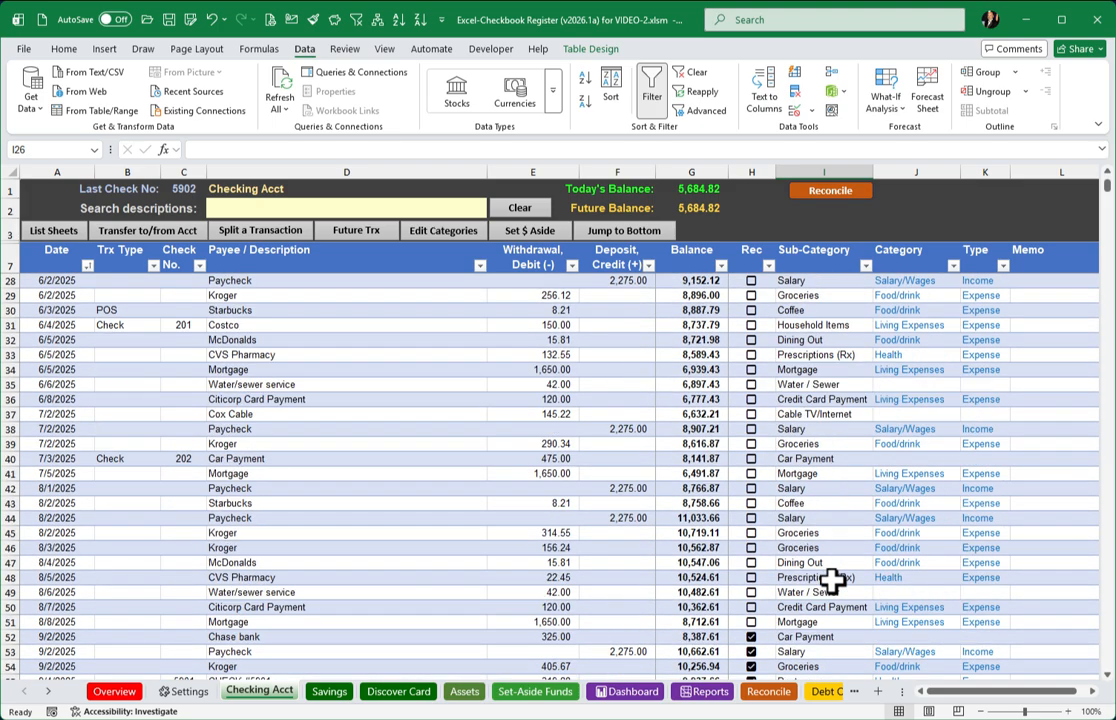
{"action": "left_click", "coordinate": [802, 457]}
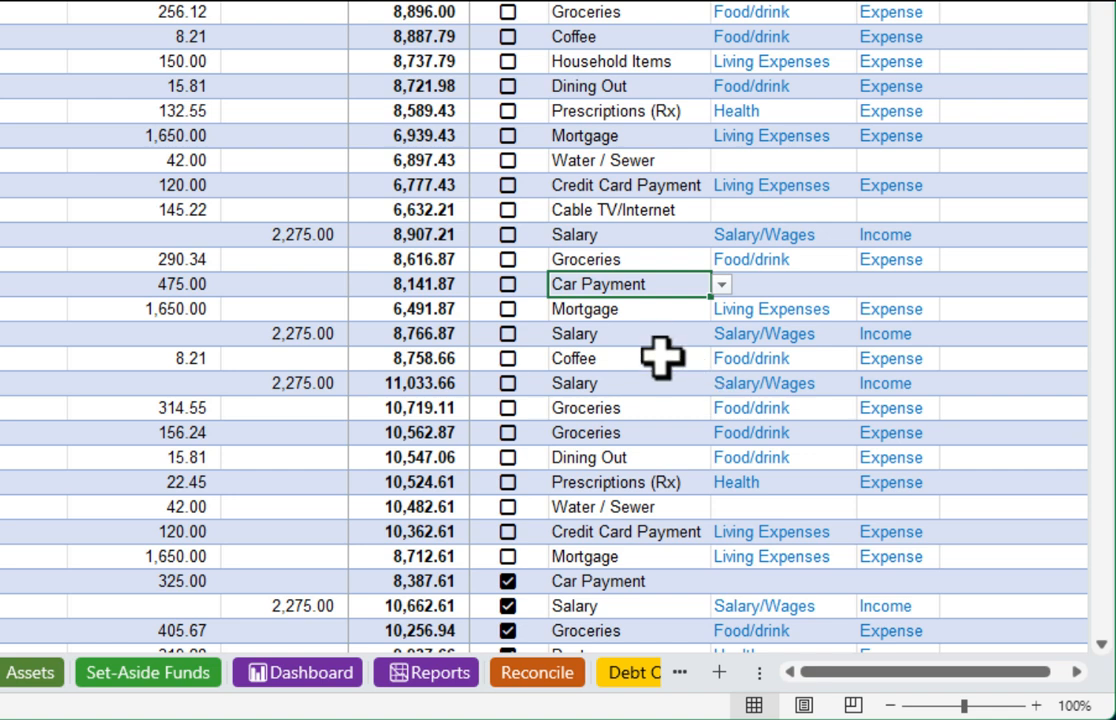
{"action": "left_click", "coordinate": [643, 312]}
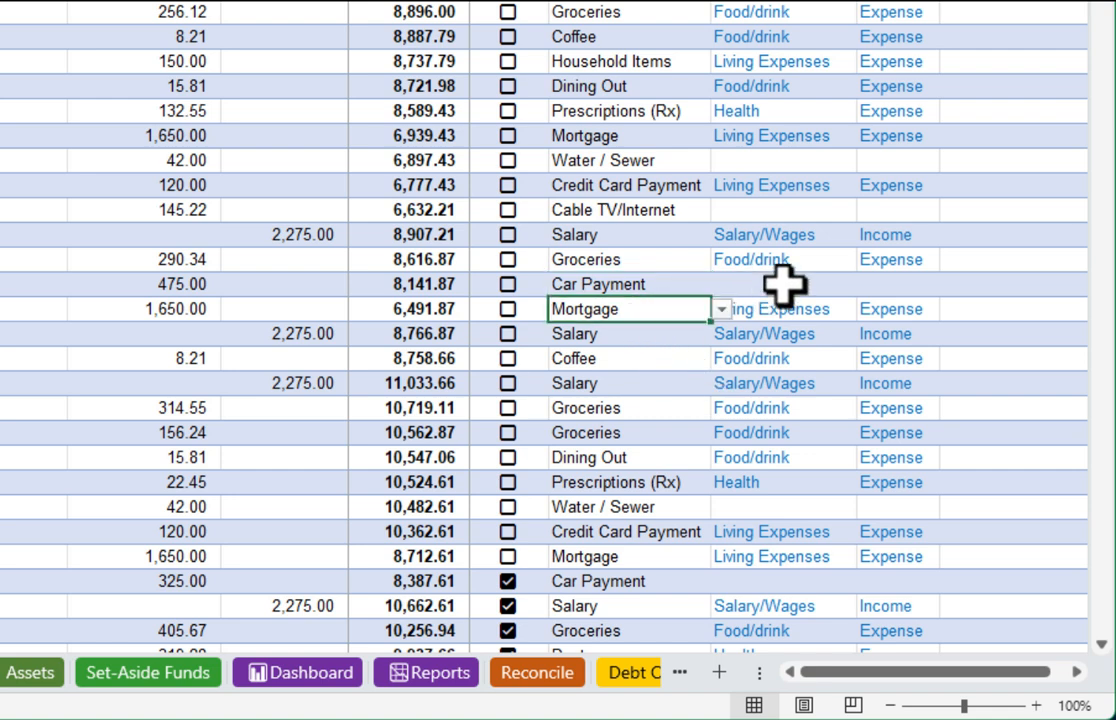
{"action": "left_click", "coordinate": [610, 410]}
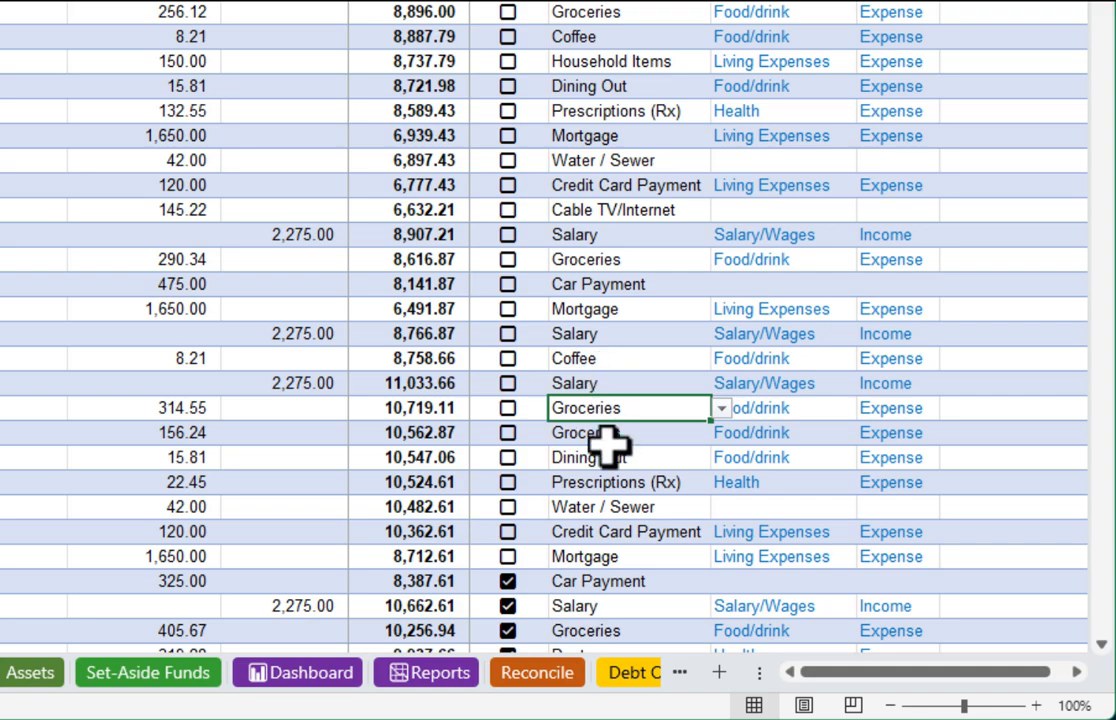
On the Reports sheet, filter the Income and Expense Report by type Expense, compare it with Income, and return to Expense
{"action": "left_click", "coordinate": [384, 676]}
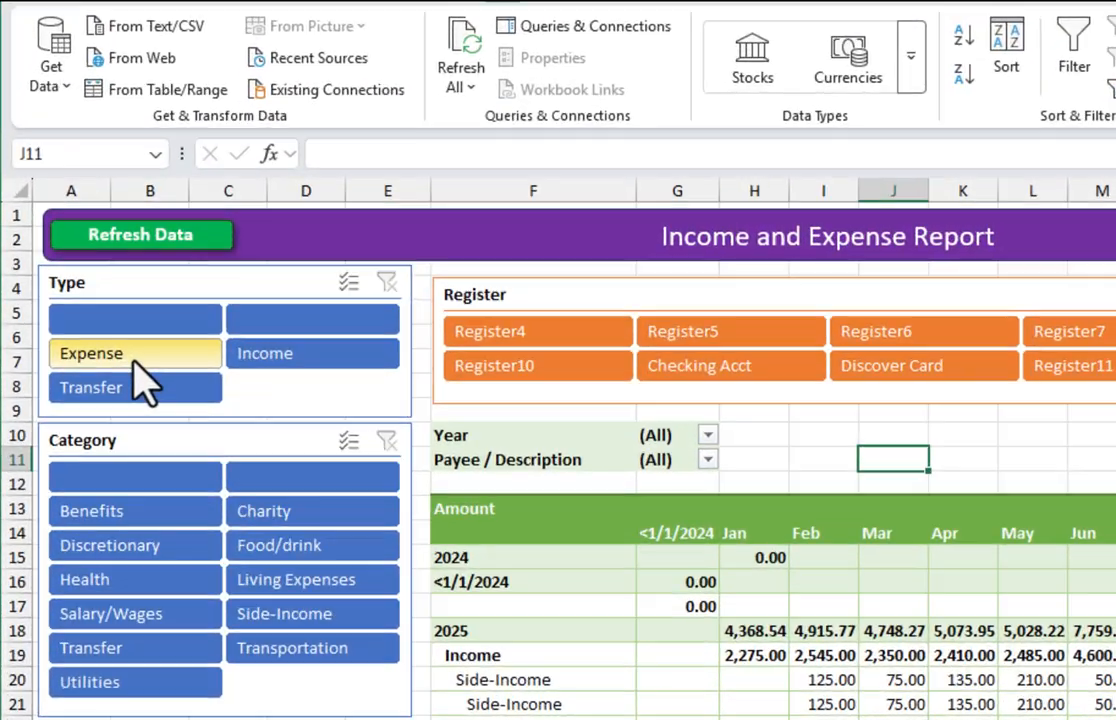
{"action": "left_click", "coordinate": [80, 272]}
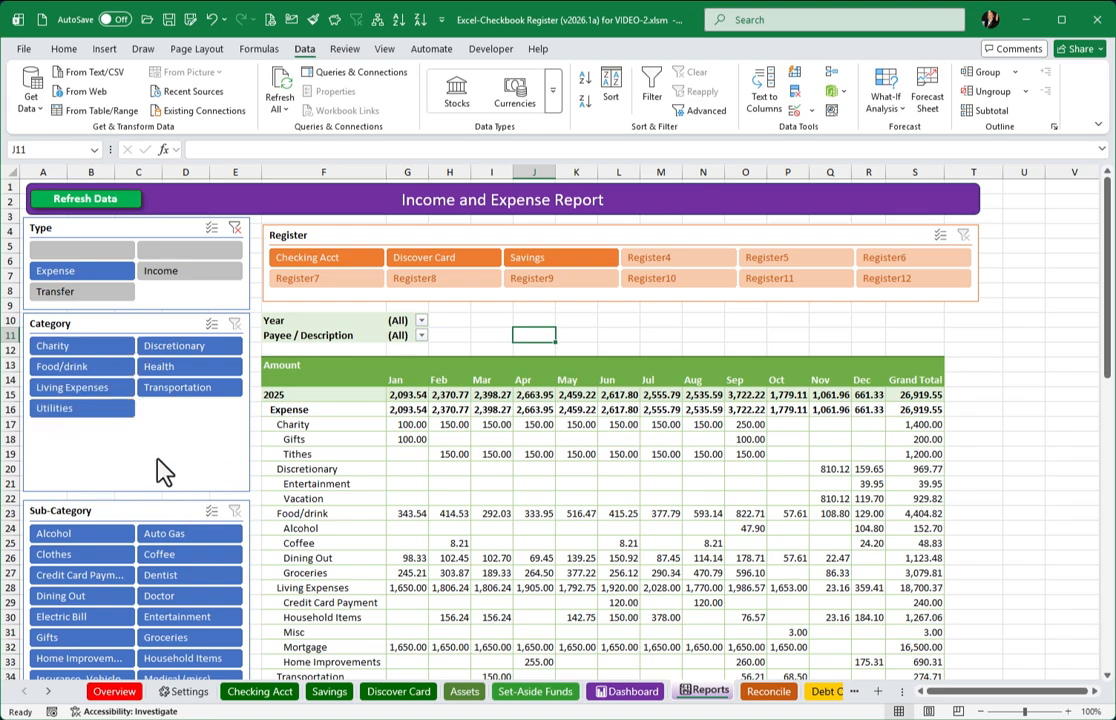
{"action": "scroll", "coordinate": [180, 600], "scroll_direction": "down", "scroll_amount": 2}
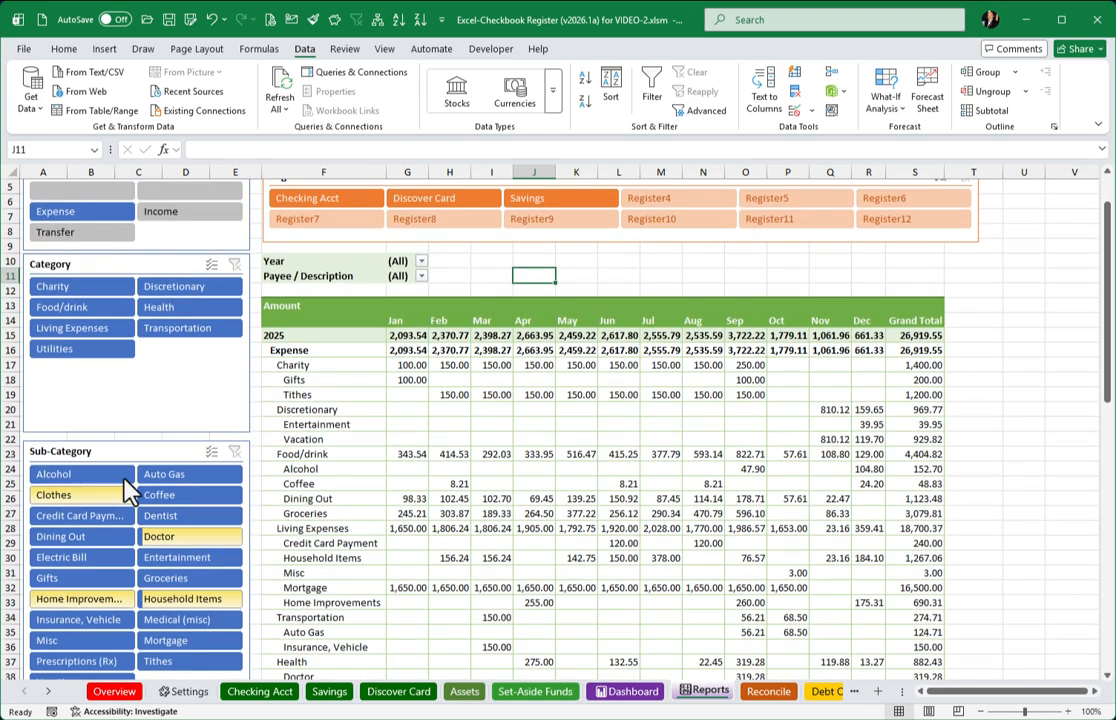
{"action": "scroll", "coordinate": [165, 390], "scroll_direction": "up", "scroll_amount": 2}
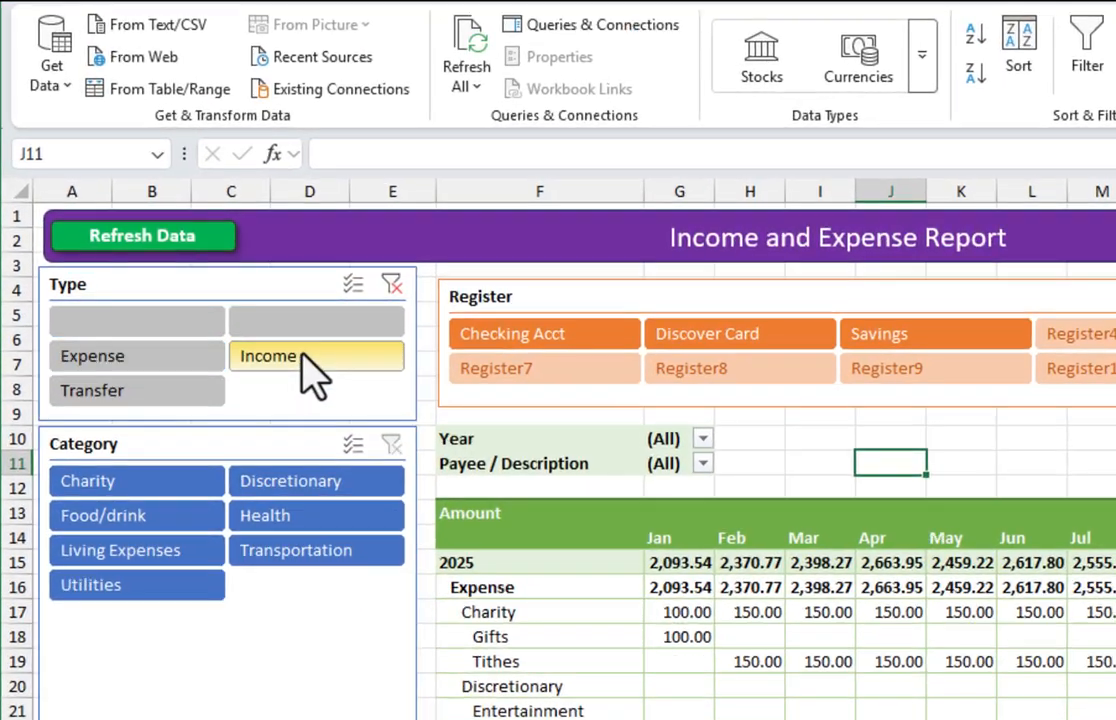
{"action": "left_click", "coordinate": [180, 299]}
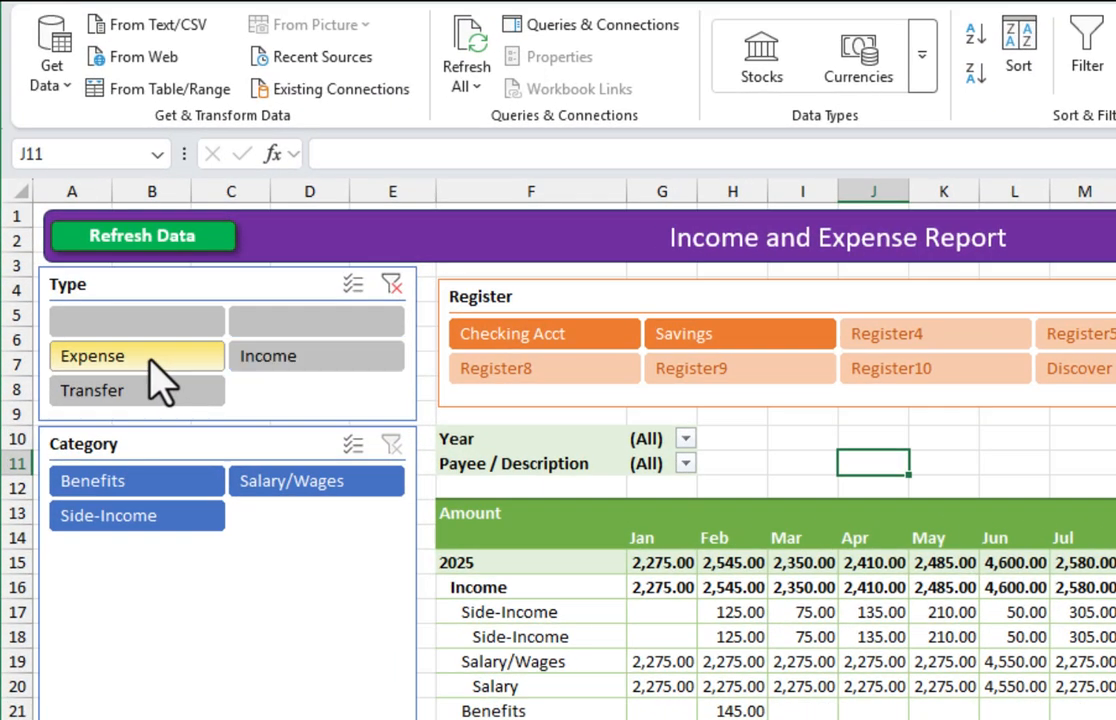
{"action": "left_click", "coordinate": [90, 275]}
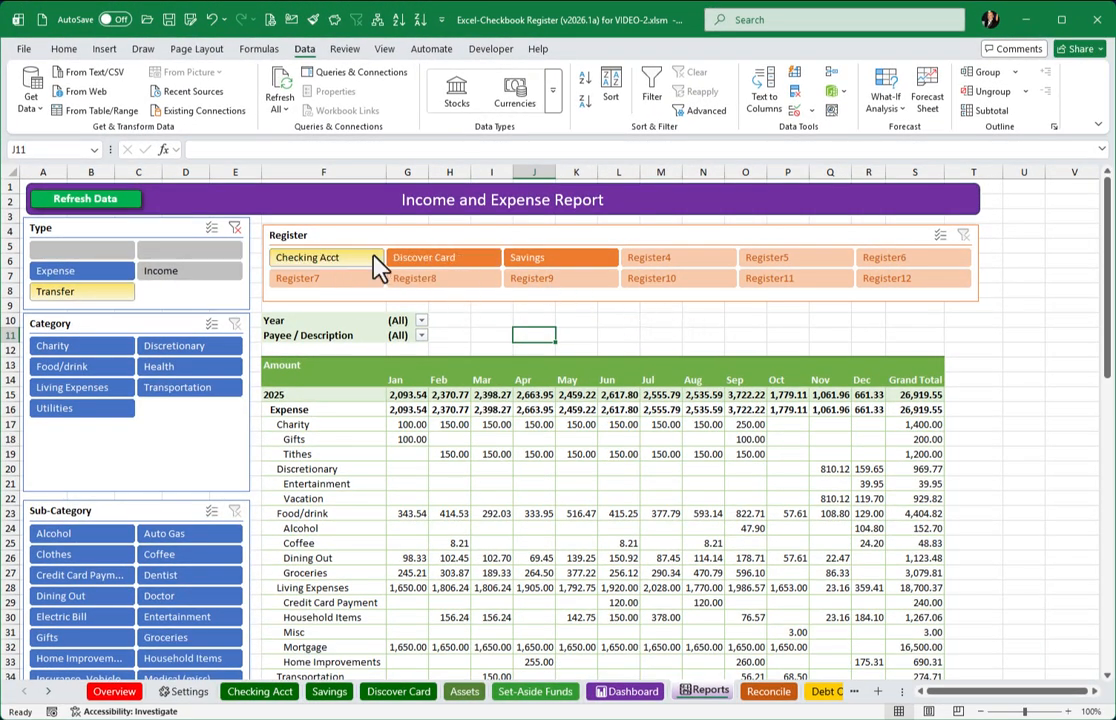
Set the Register slicer to hide items with no data
{"action": "right_click", "coordinate": [560, 240]}
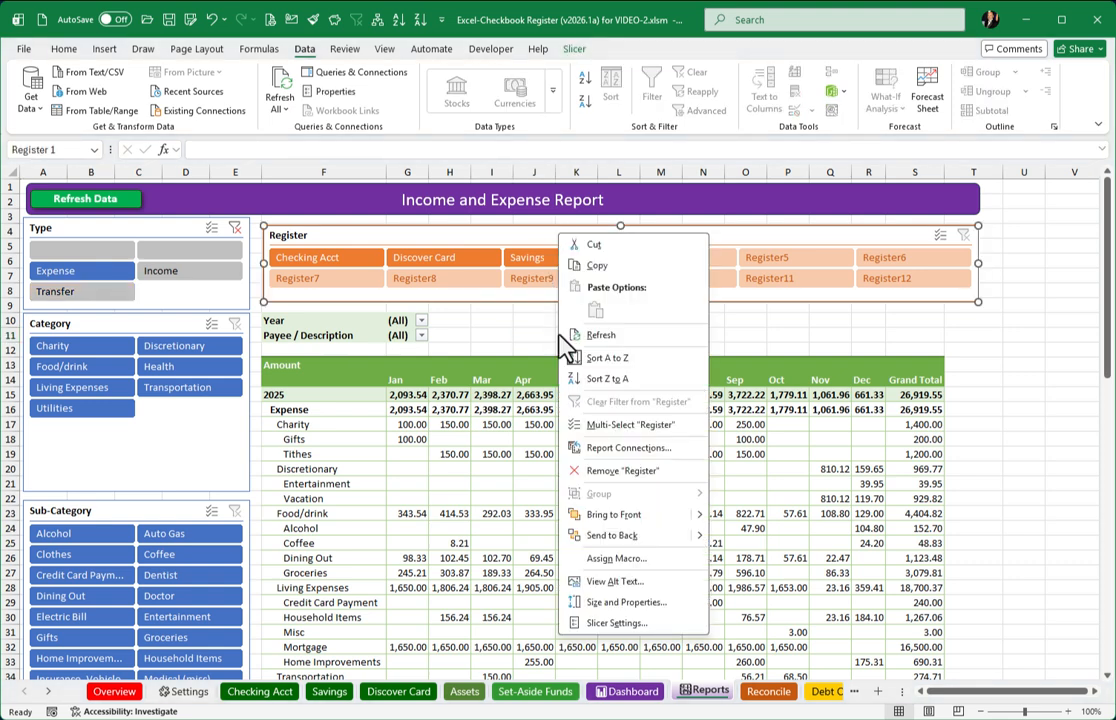
{"action": "left_click", "coordinate": [628, 623]}
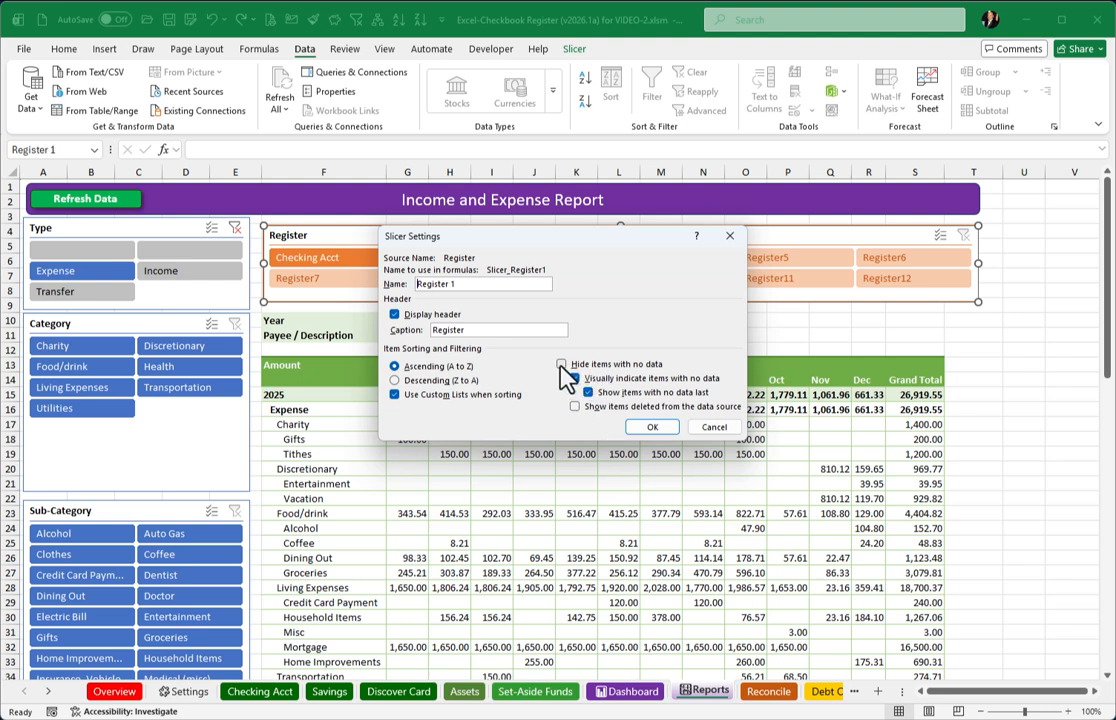
{"action": "left_click", "coordinate": [563, 365]}
{"action": "left_click", "coordinate": [655, 428]}
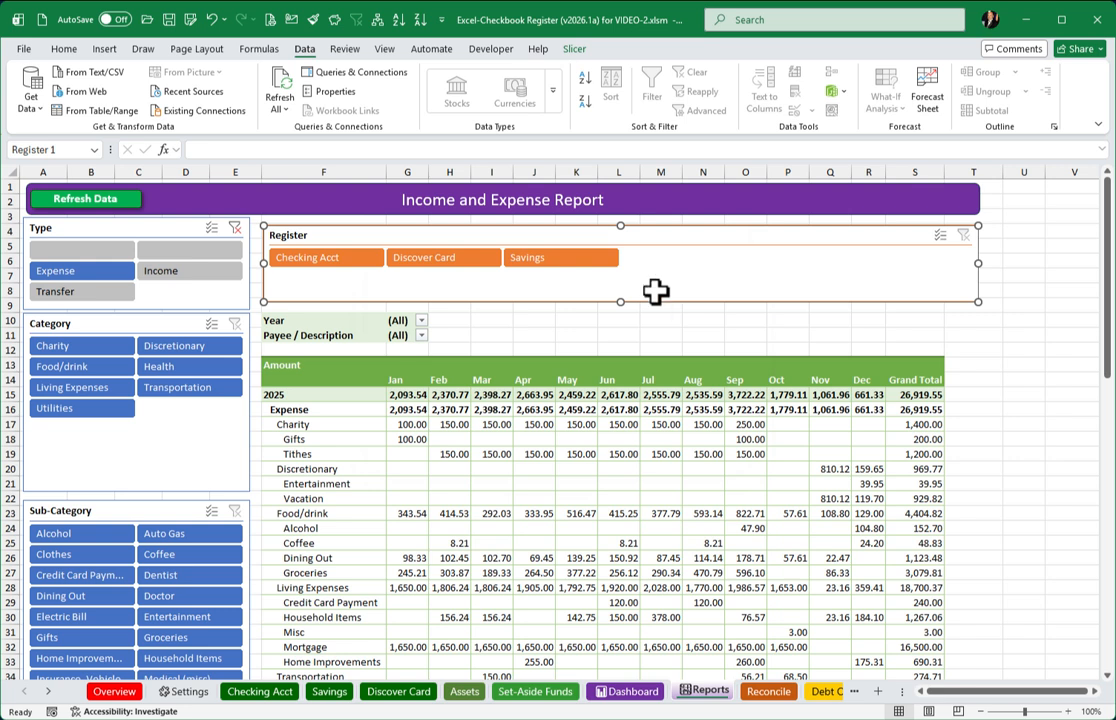
{"action": "left_click", "coordinate": [568, 347]}
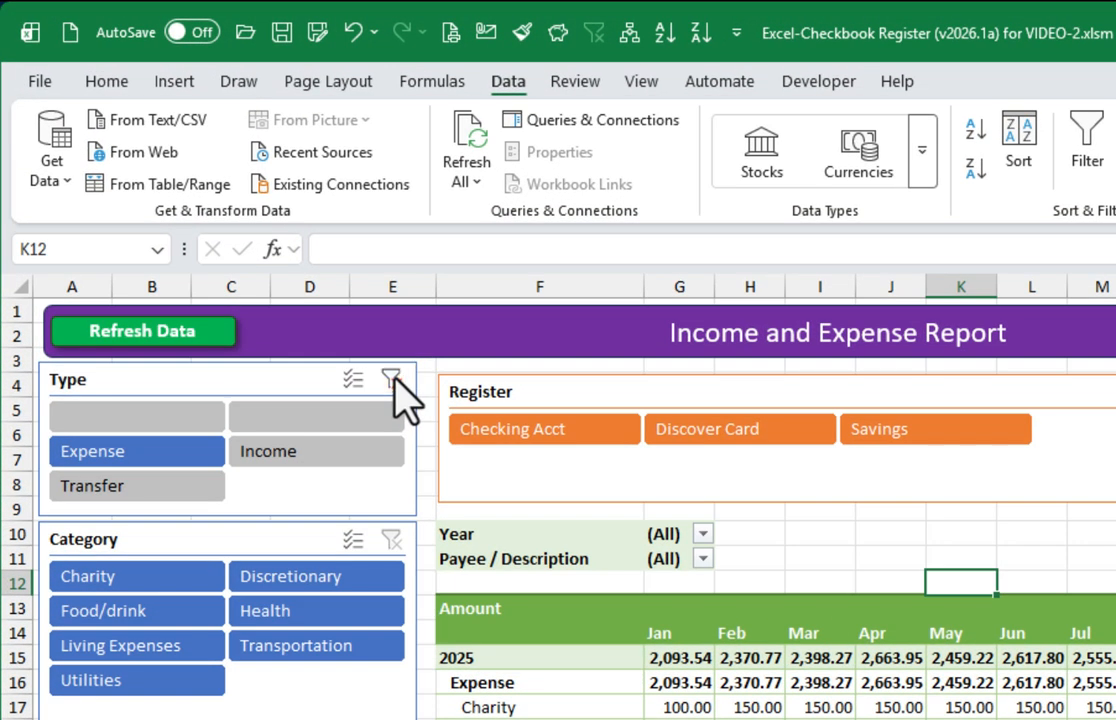
Clear the report's Type filter and launch the Power Query Editor
{"action": "left_click", "coordinate": [234, 229]}
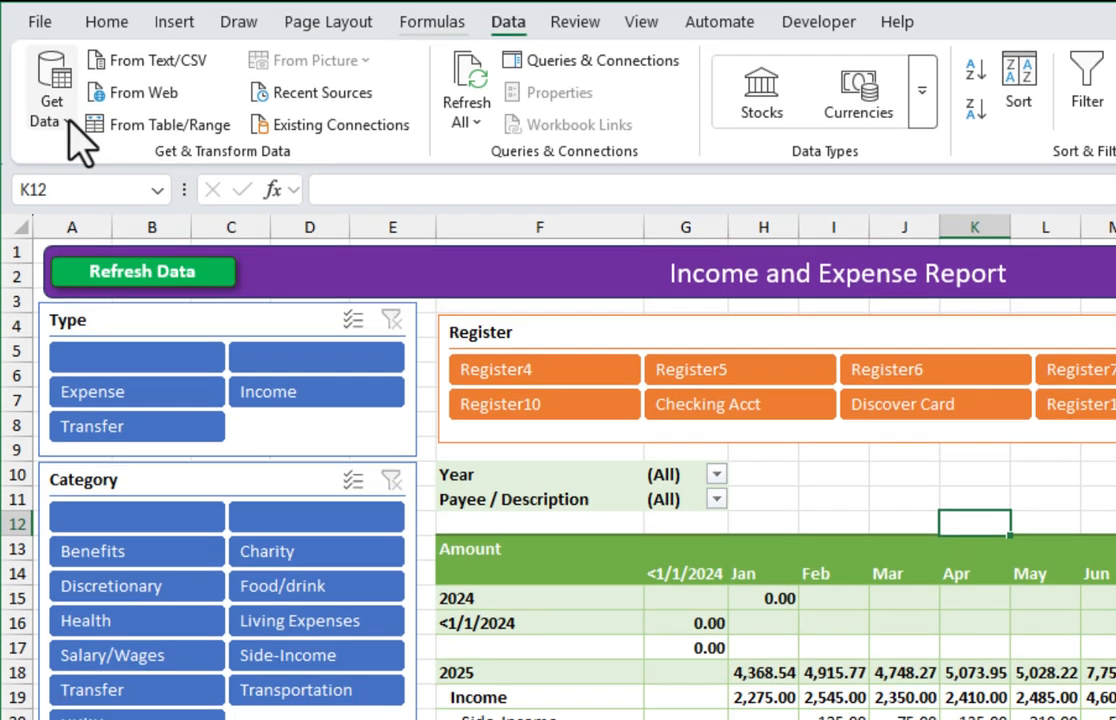
{"action": "left_click", "coordinate": [55, 172]}
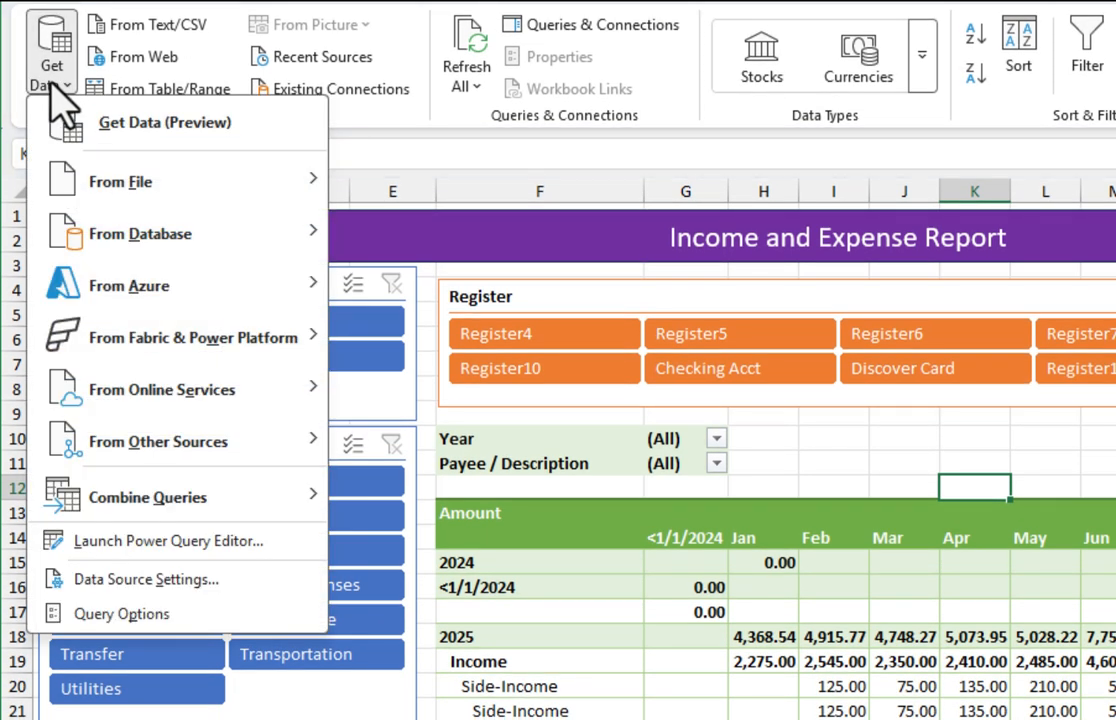
{"action": "left_click", "coordinate": [176, 548]}
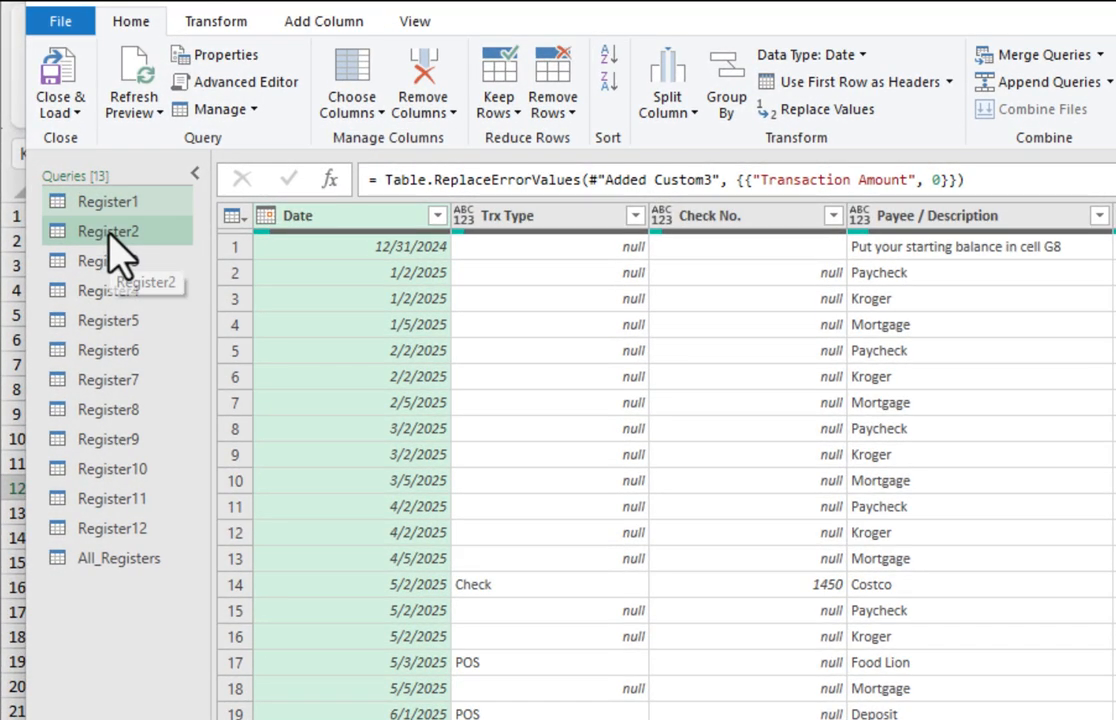
View the Register2 query briefly, and examine Register1's Transaction Amount, Year and Month-No columns at the Added Custom and Replaced Errors steps
{"action": "left_click", "coordinate": [64, 197]}
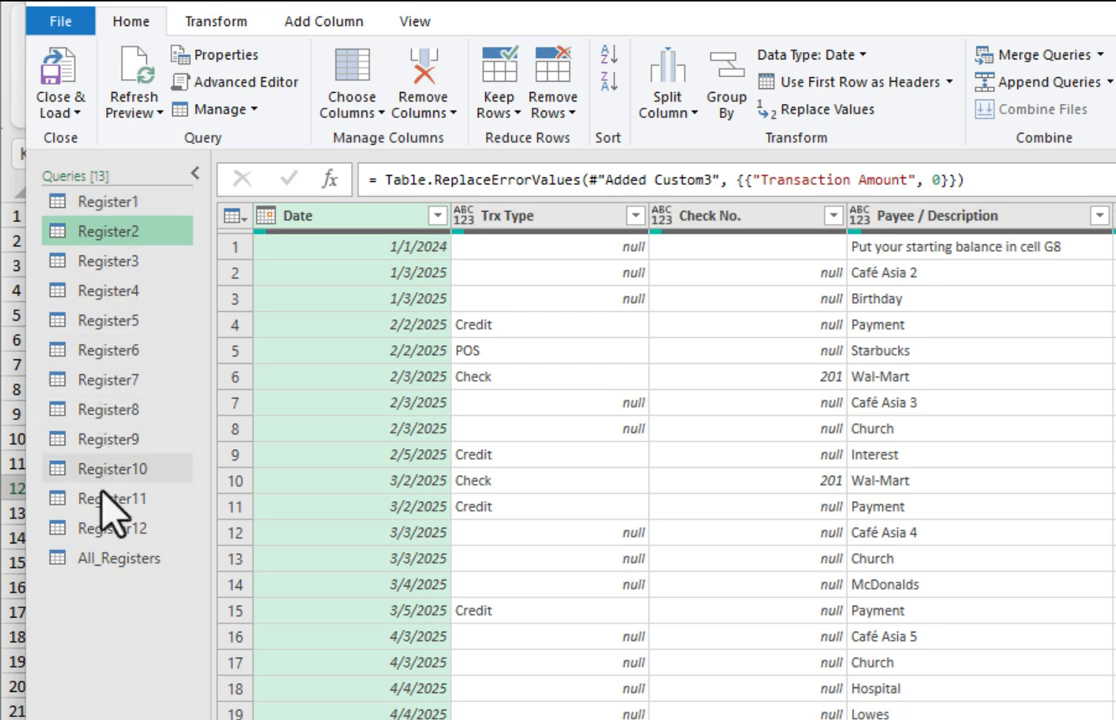
{"action": "left_click", "coordinate": [110, 201]}
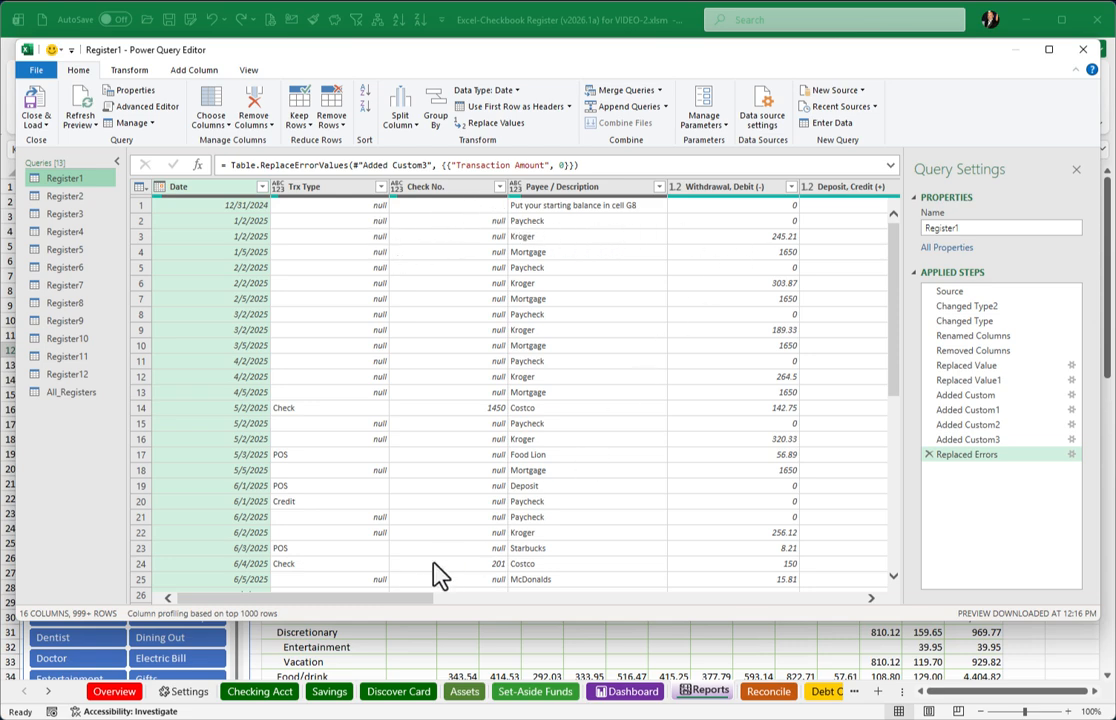
{"action": "left_click_drag", "start_coordinate": [386, 600], "coordinate": [755, 600]}
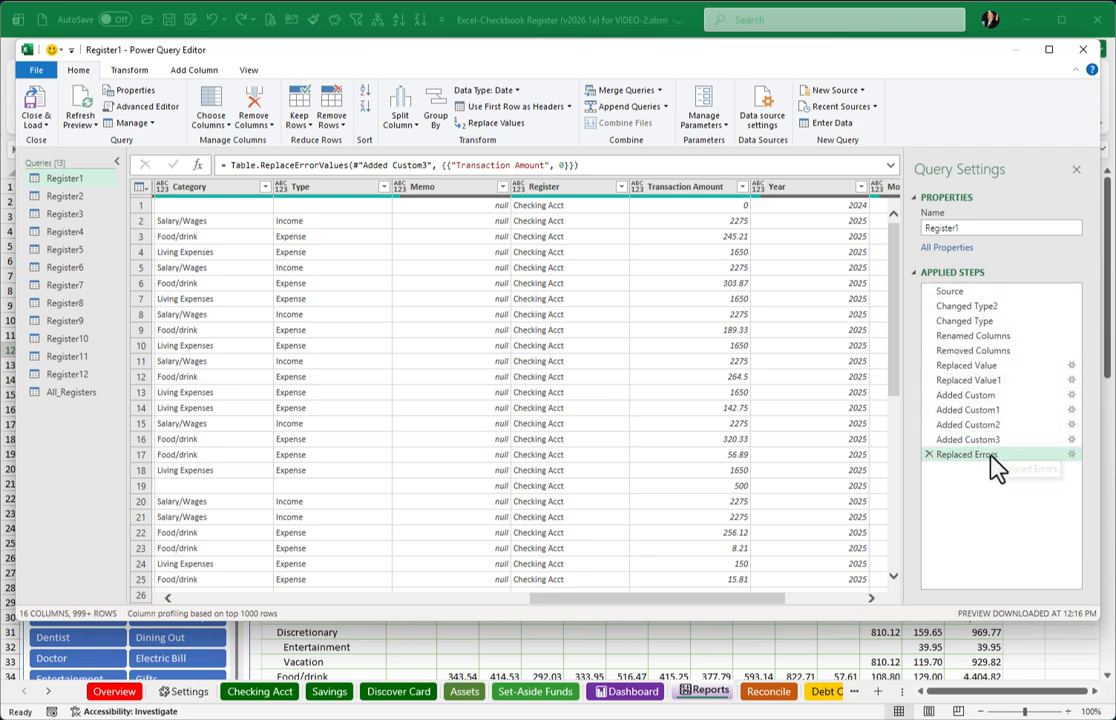
{"action": "left_click", "coordinate": [990, 398]}
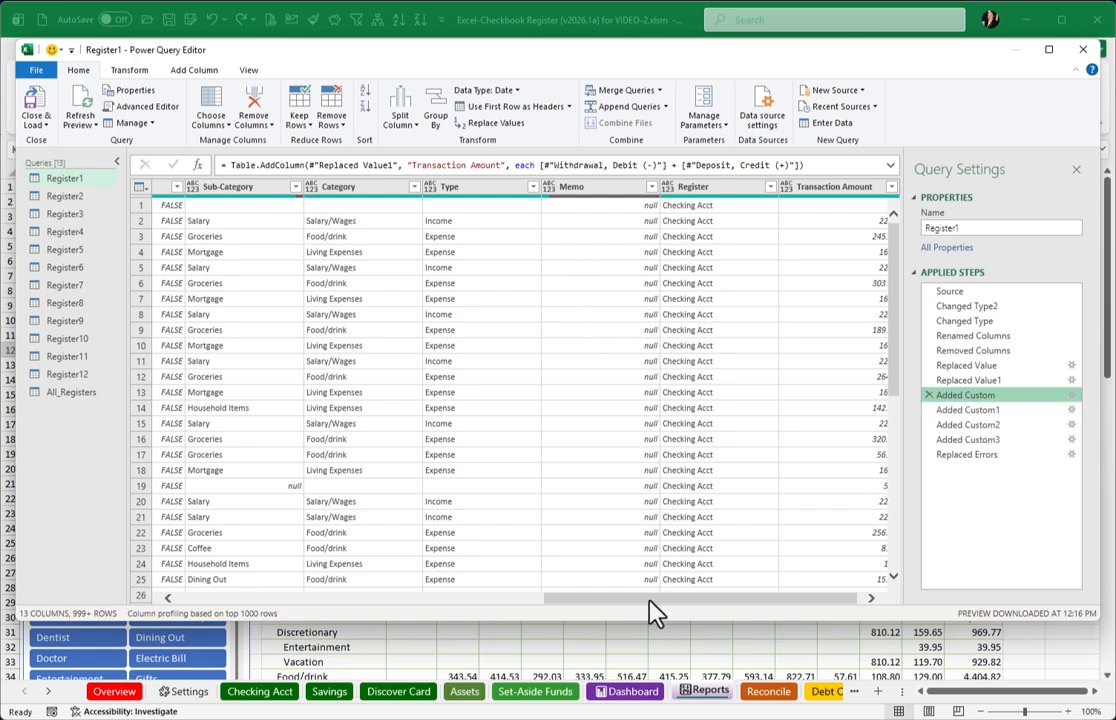
{"action": "left_click_drag", "start_coordinate": [652, 600], "coordinate": [757, 602]}
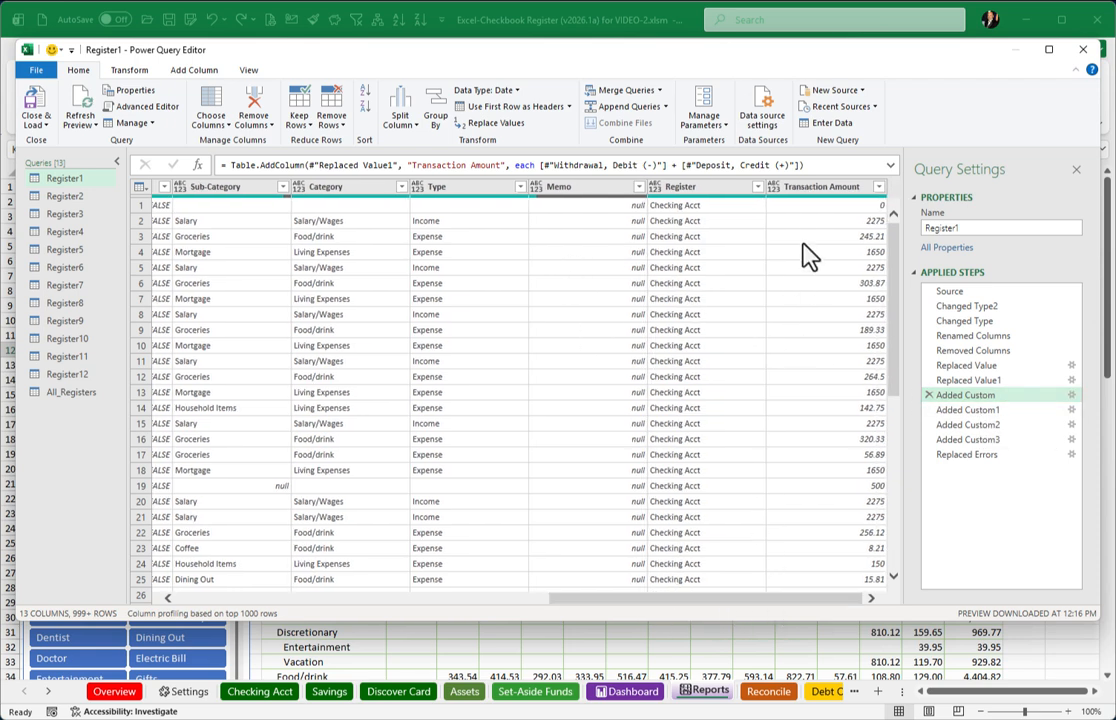
{"action": "left_click", "coordinate": [962, 455]}
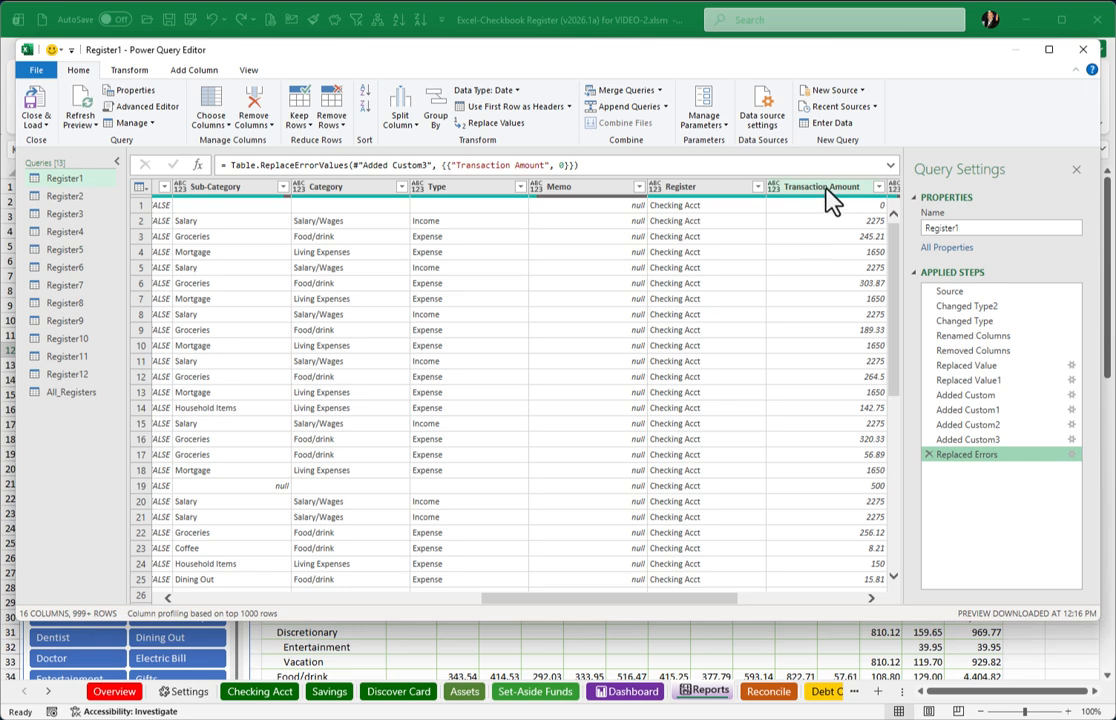
{"action": "left_click_drag", "start_coordinate": [581, 600], "coordinate": [665, 600]}
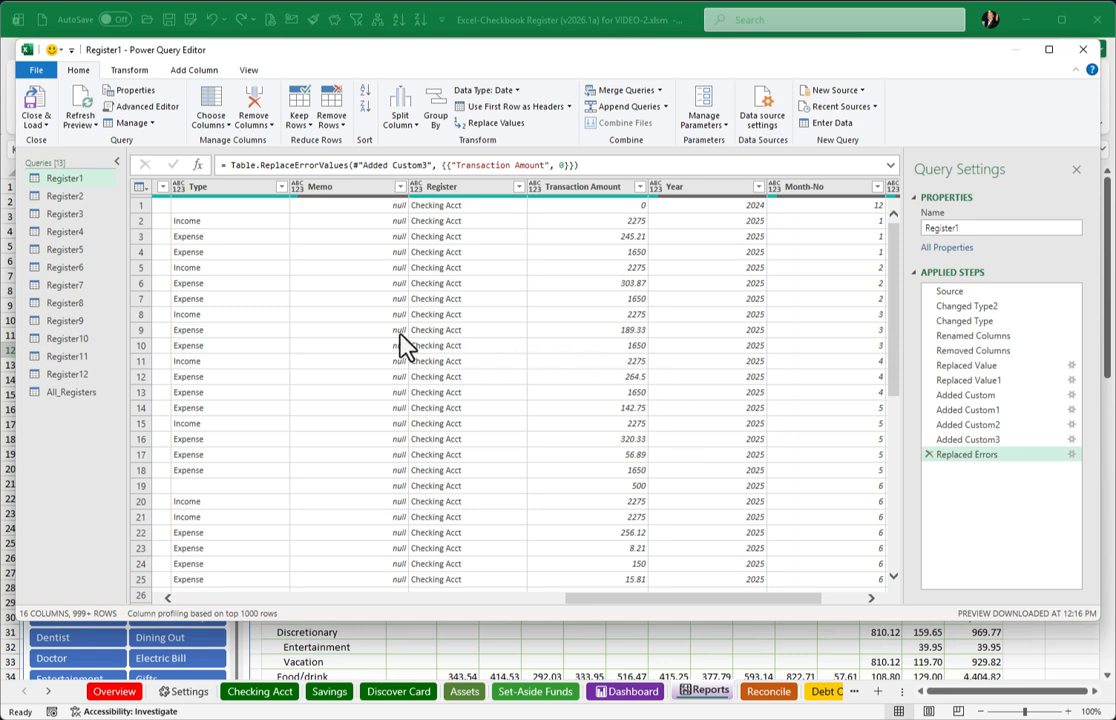
Examine the Register2 query and the full Source formula of the All_Registers query, and close the Power Query Editor
{"action": "left_click", "coordinate": [63, 196]}
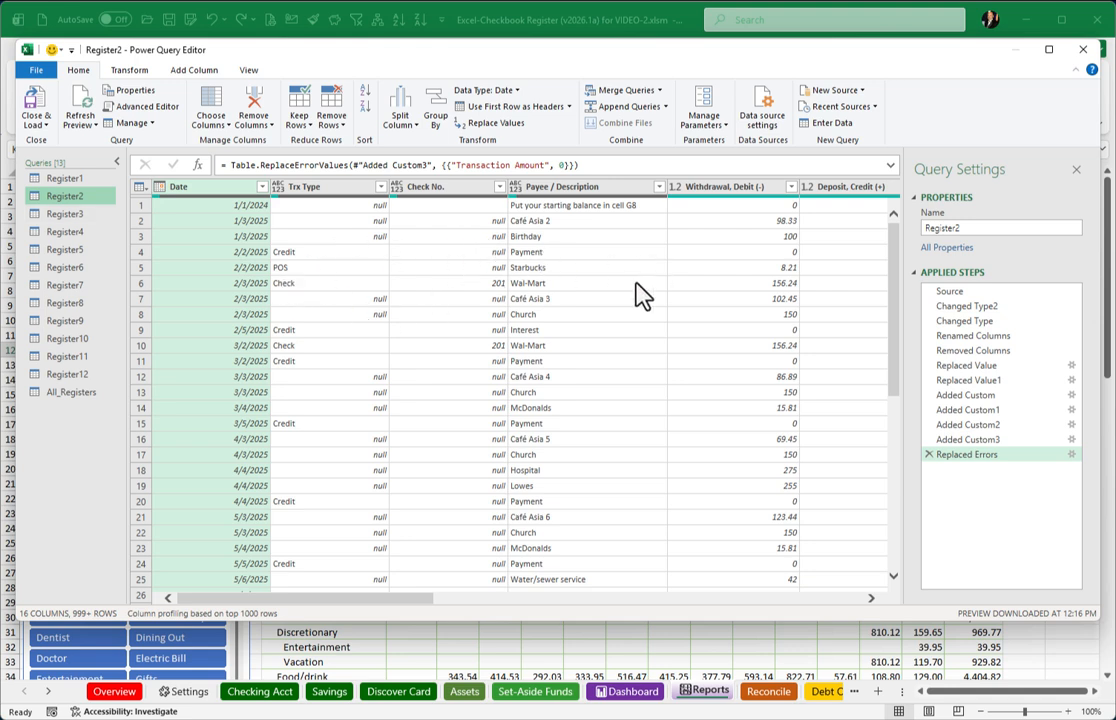
{"action": "left_click", "coordinate": [62, 398]}
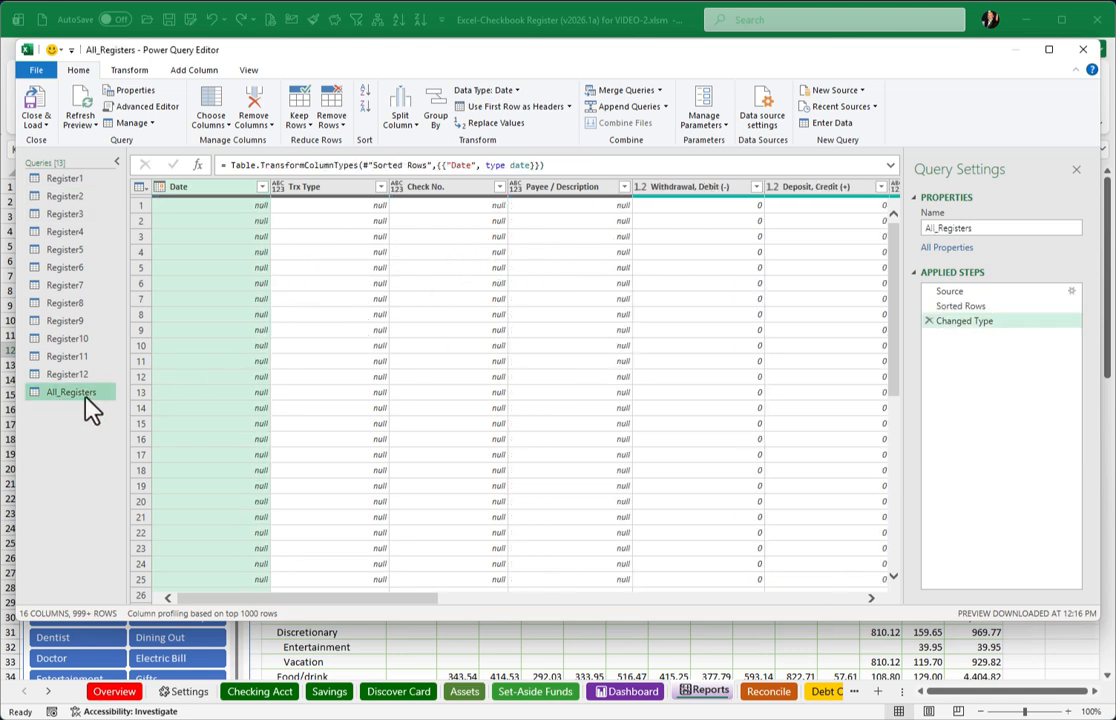
{"action": "left_click", "coordinate": [992, 292]}
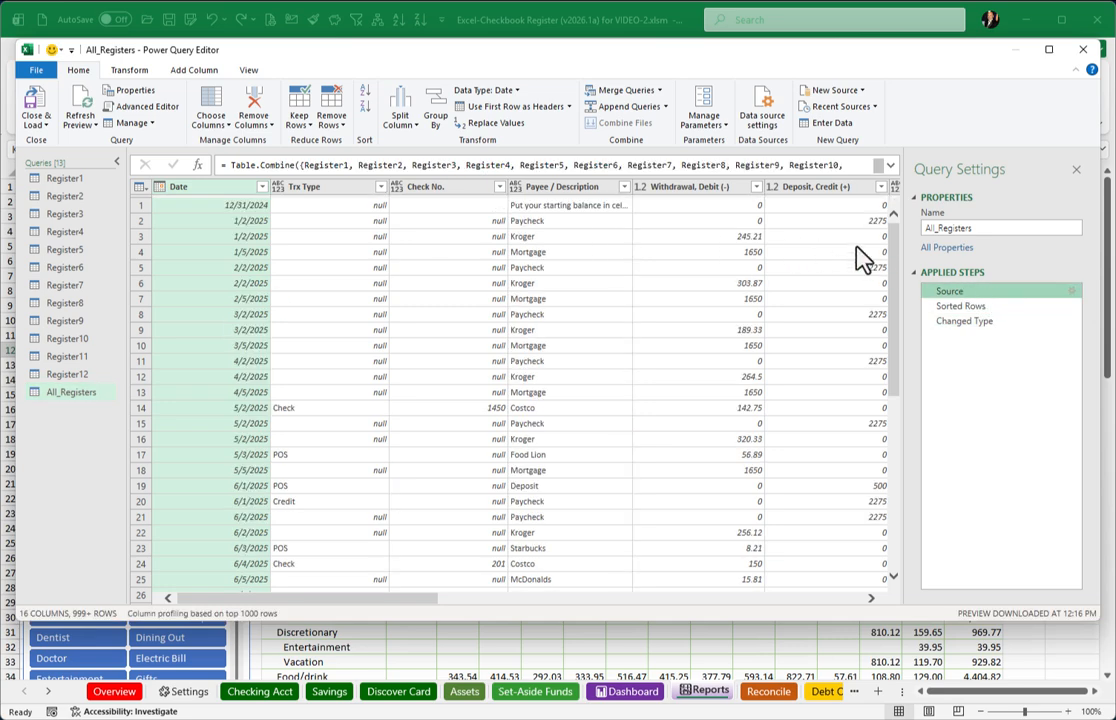
{"action": "left_click", "coordinate": [890, 166]}
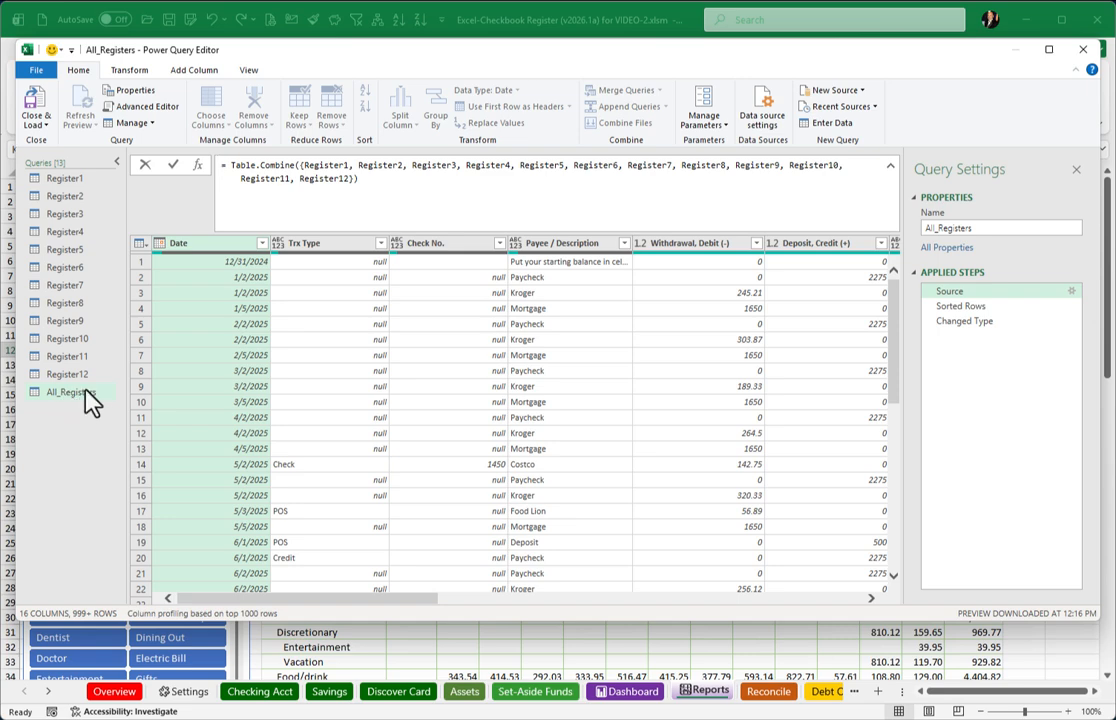
{"action": "left_click", "coordinate": [1084, 48]}
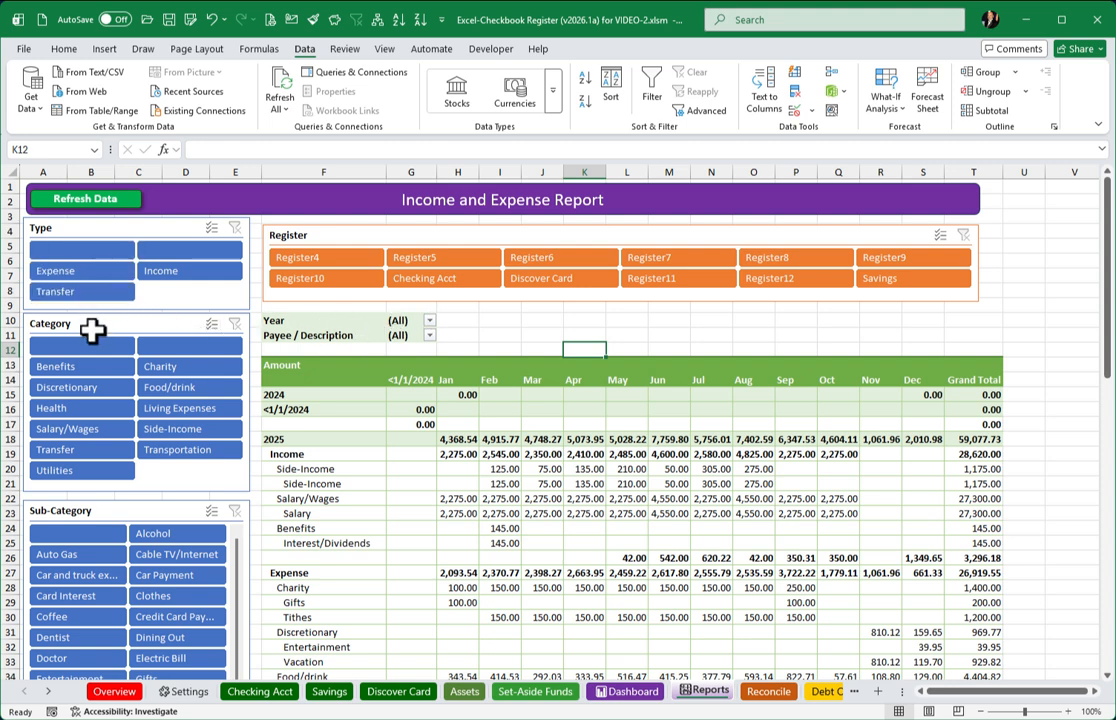
Filter the Income and Expense Report to the first blank type and return to the Checking Acct register
{"action": "left_click", "coordinate": [86, 251]}
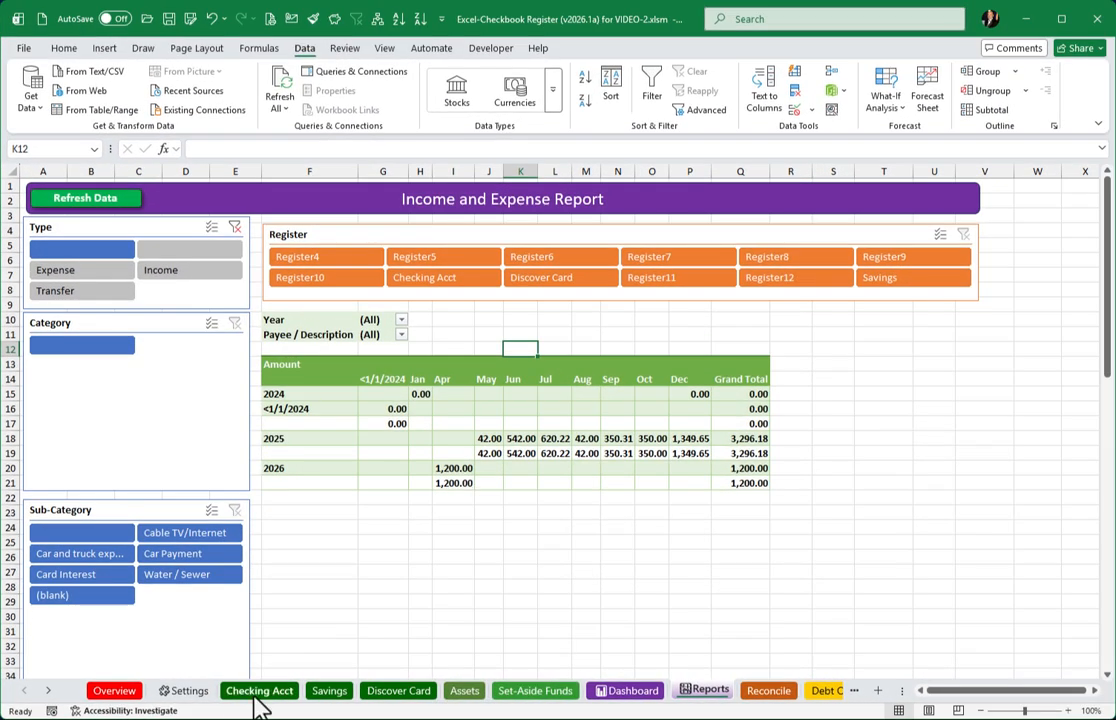
{"action": "left_click", "coordinate": [257, 694]}
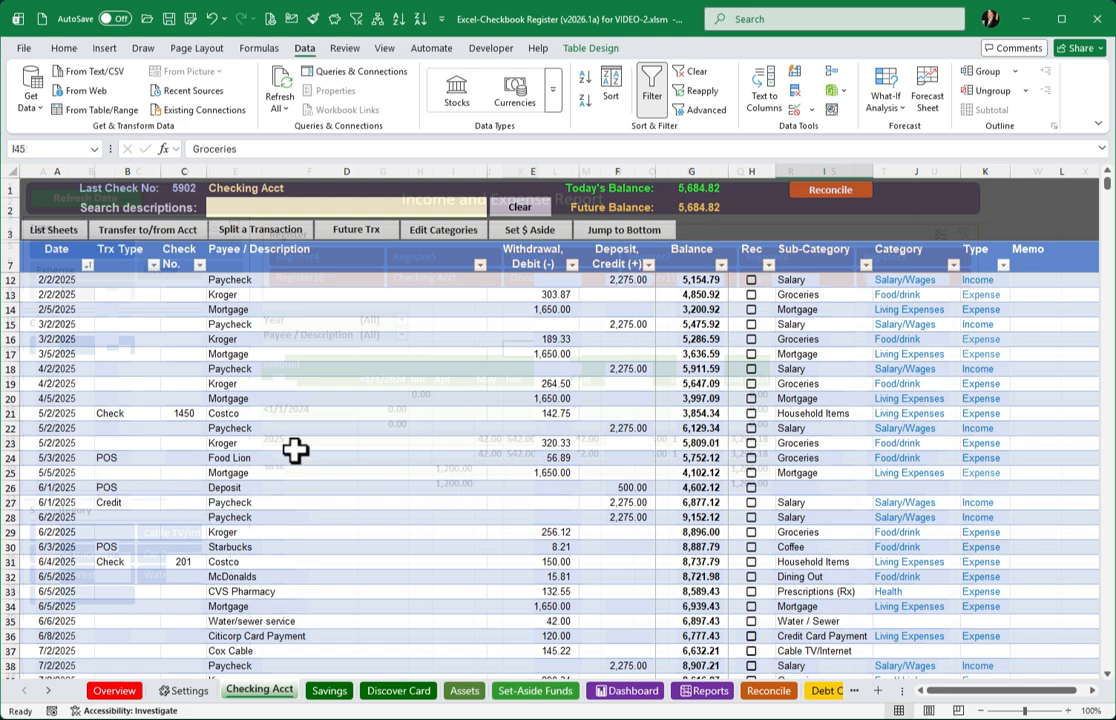
Locate the uncategorised 6/1/2025 Deposit in the Checking Acct register and select its empty Sub-Category cell
{"action": "scroll", "coordinate": [468, 451], "scroll_direction": "up", "scroll_amount": 2}
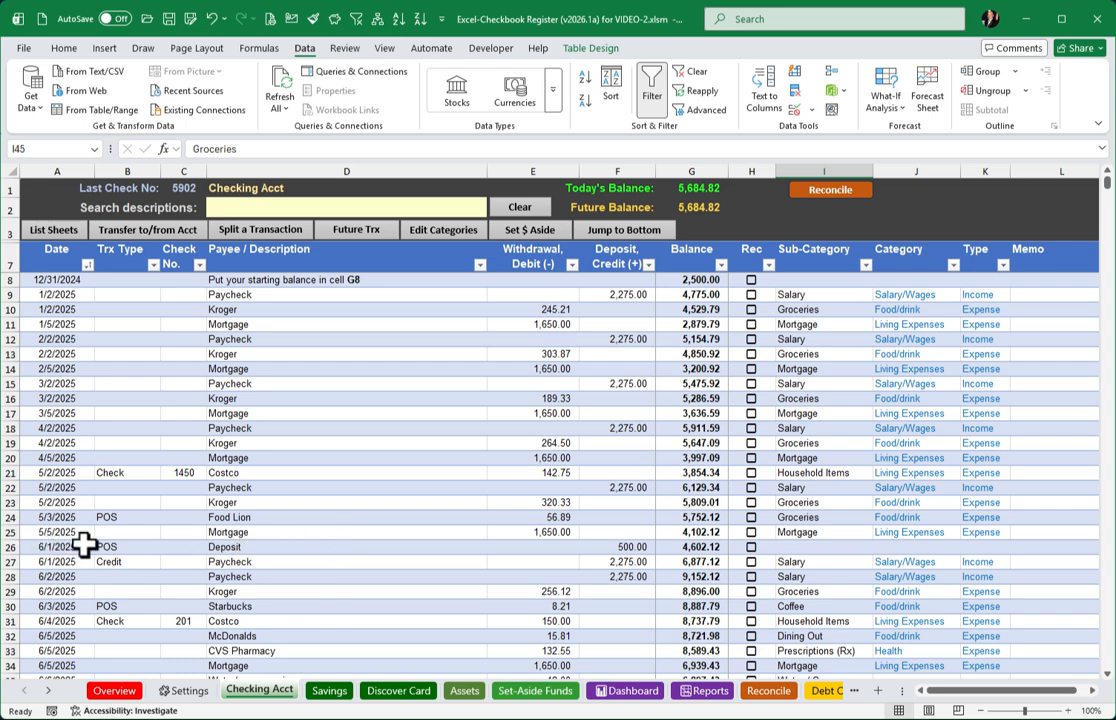
{"action": "left_click", "coordinate": [438, 546]}
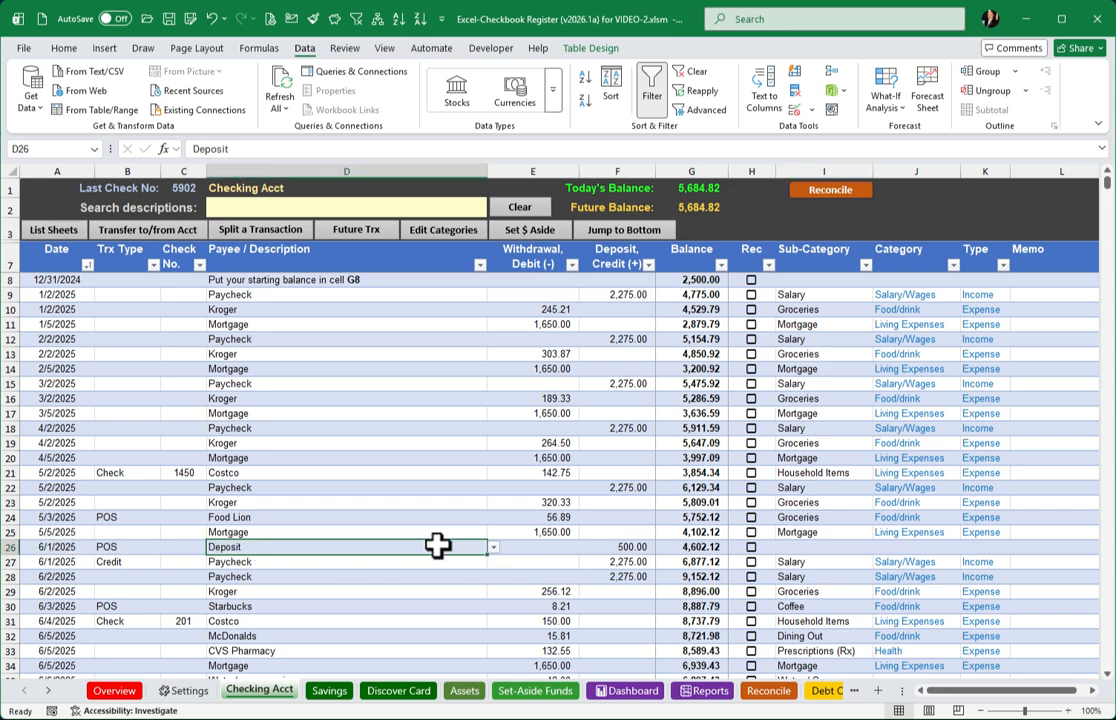
{"action": "left_click", "coordinate": [824, 547]}
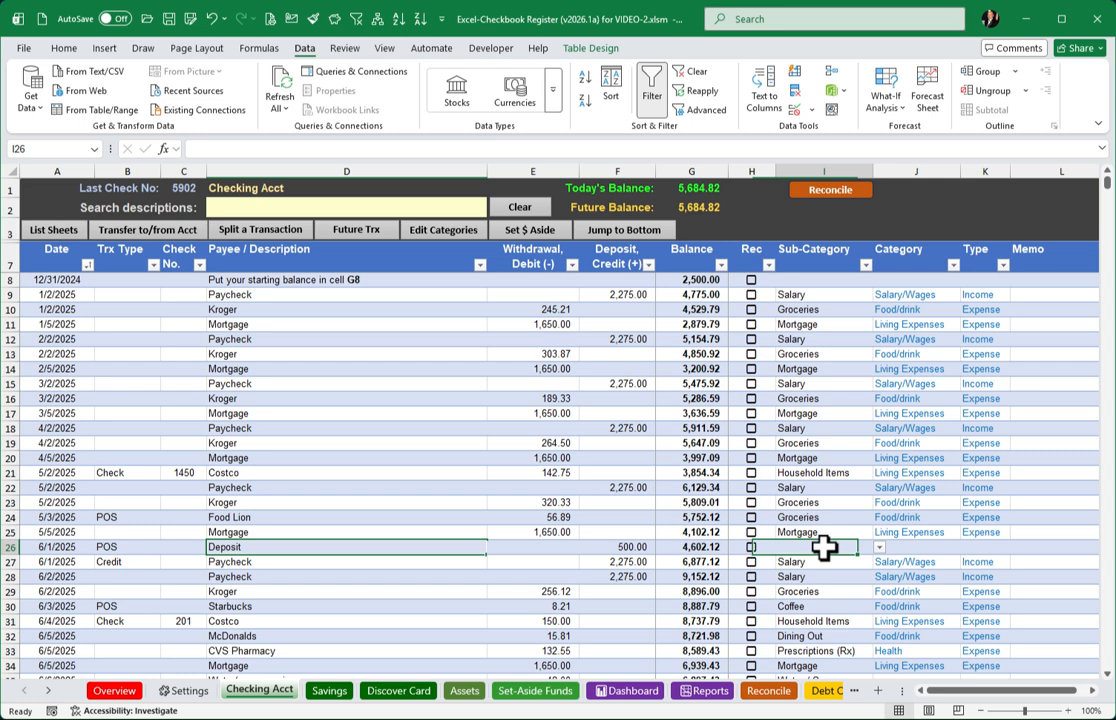
{"action": "key", "text": "ctrl+c"}
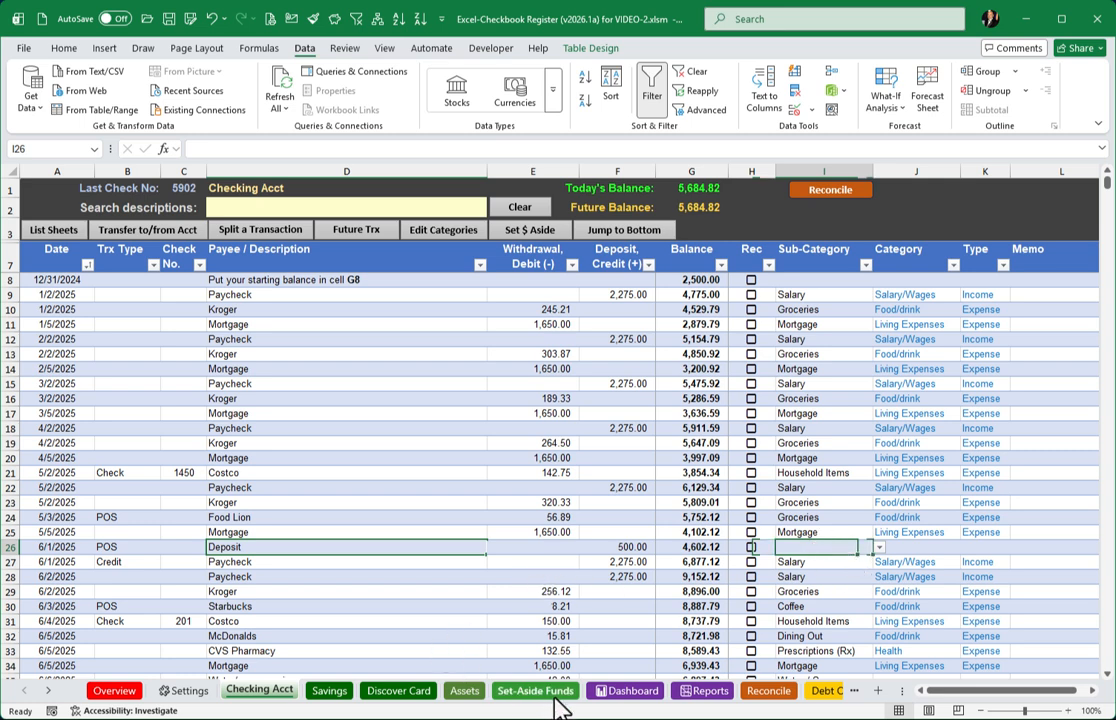
View the Income and Expense Report for the Expense and Income types separately, and clear the Type filter
{"action": "left_click", "coordinate": [705, 691]}
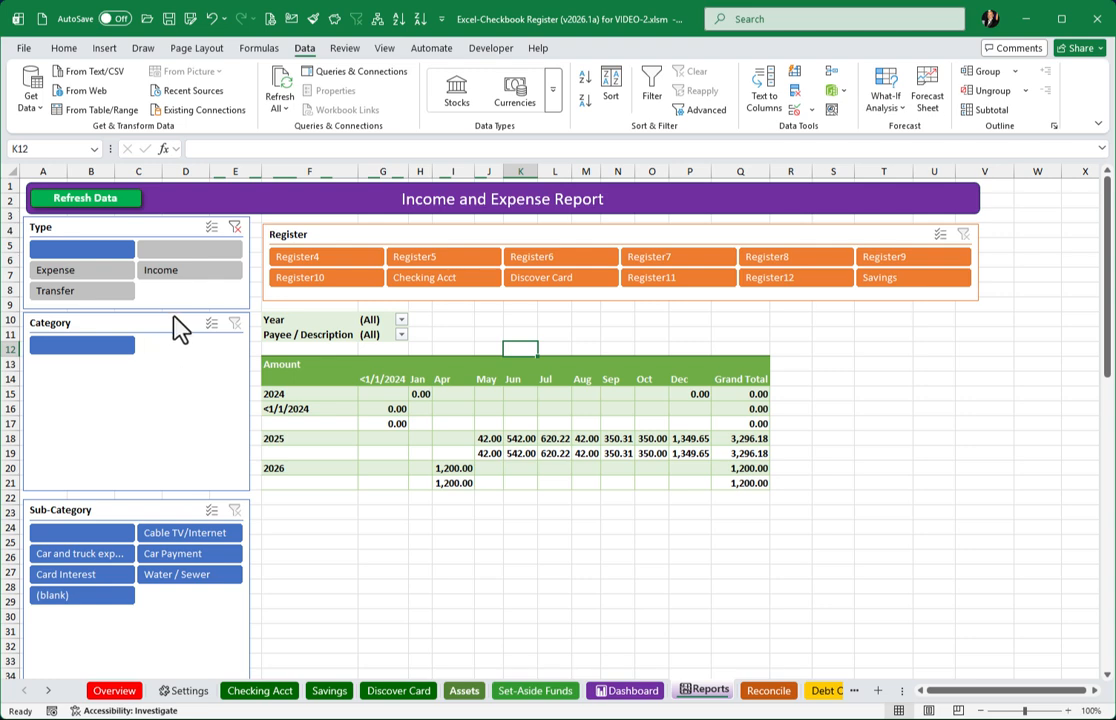
{"action": "left_click", "coordinate": [75, 272]}
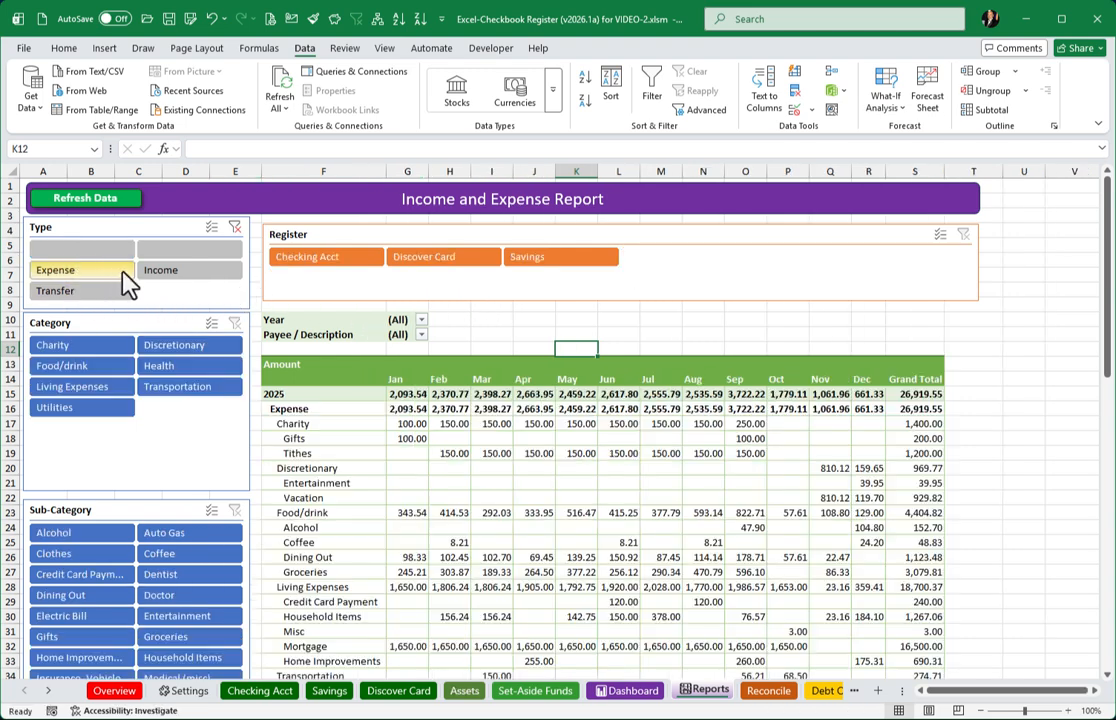
{"action": "left_click", "coordinate": [196, 273]}
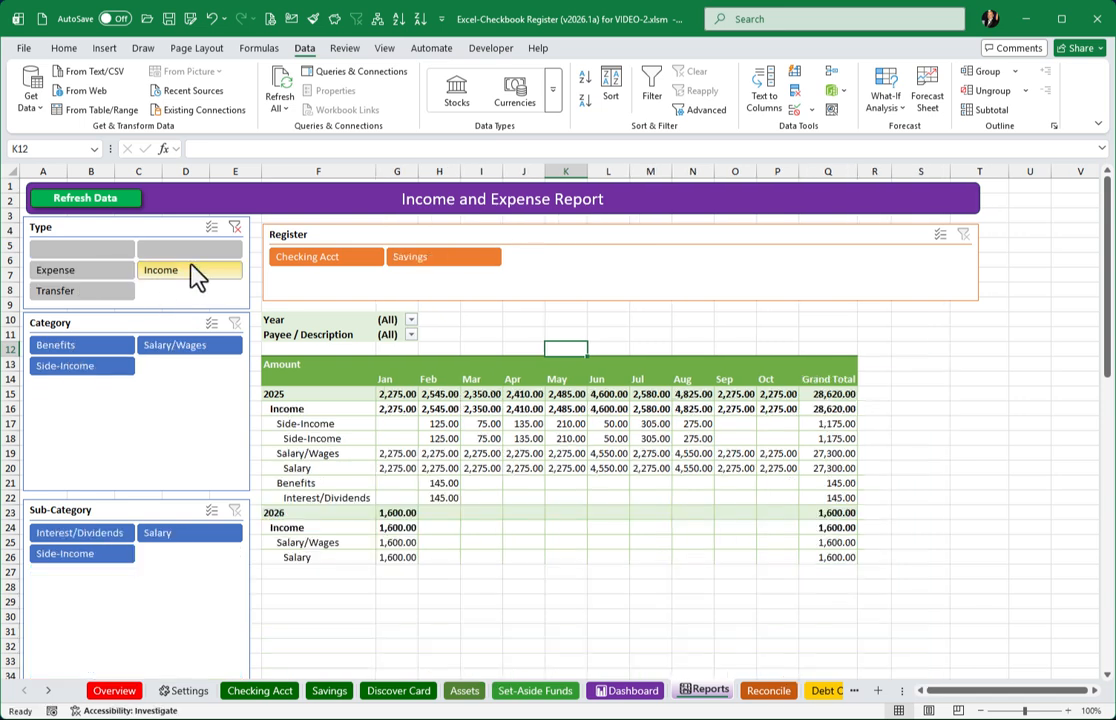
{"action": "left_click", "coordinate": [71, 277]}
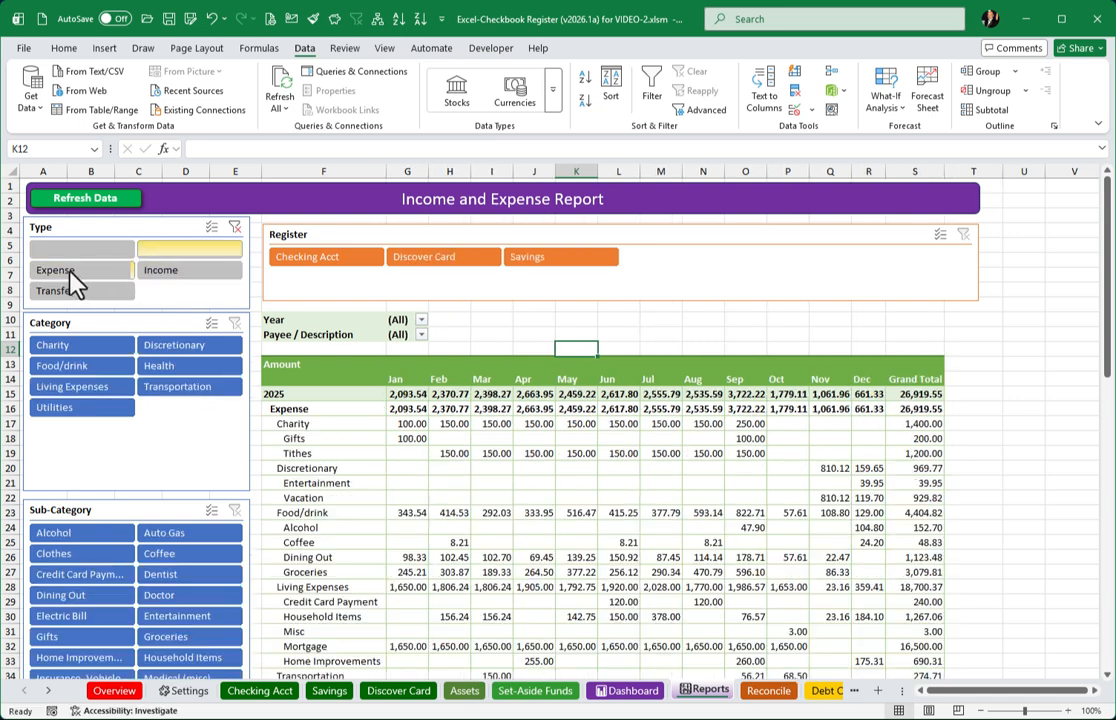
{"action": "left_click", "coordinate": [235, 229]}
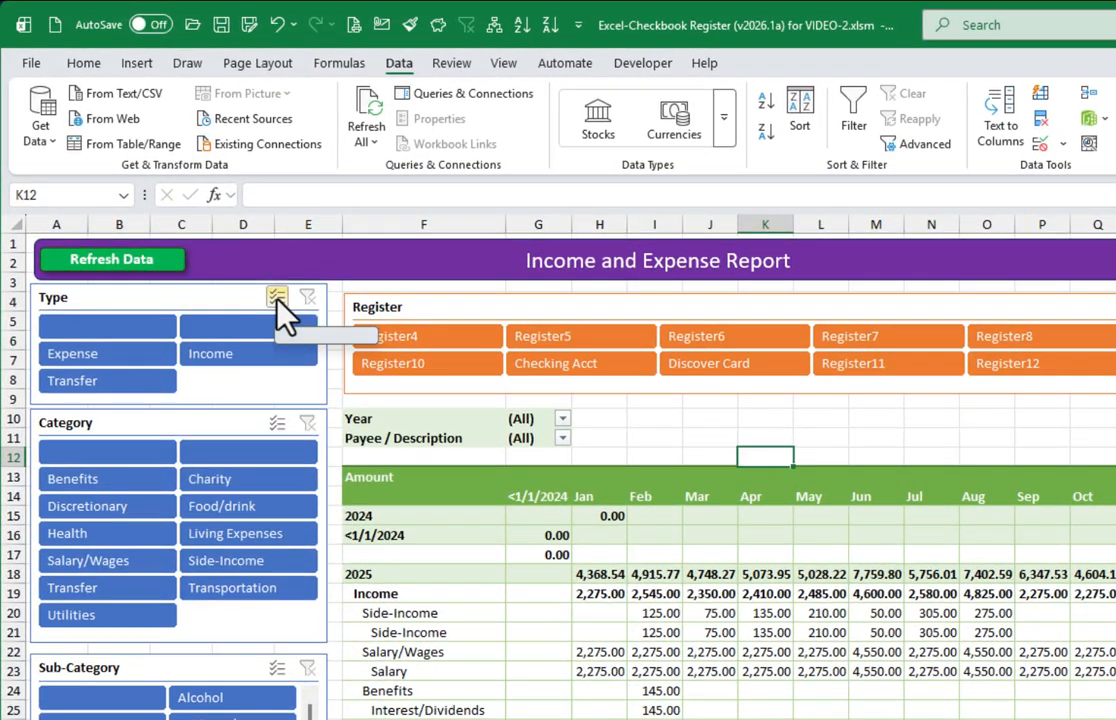
Enable multi-select for the Type slicer and exclude both blank types and Transfer, keeping Expense and Income
{"action": "left_click", "coordinate": [276, 298]}
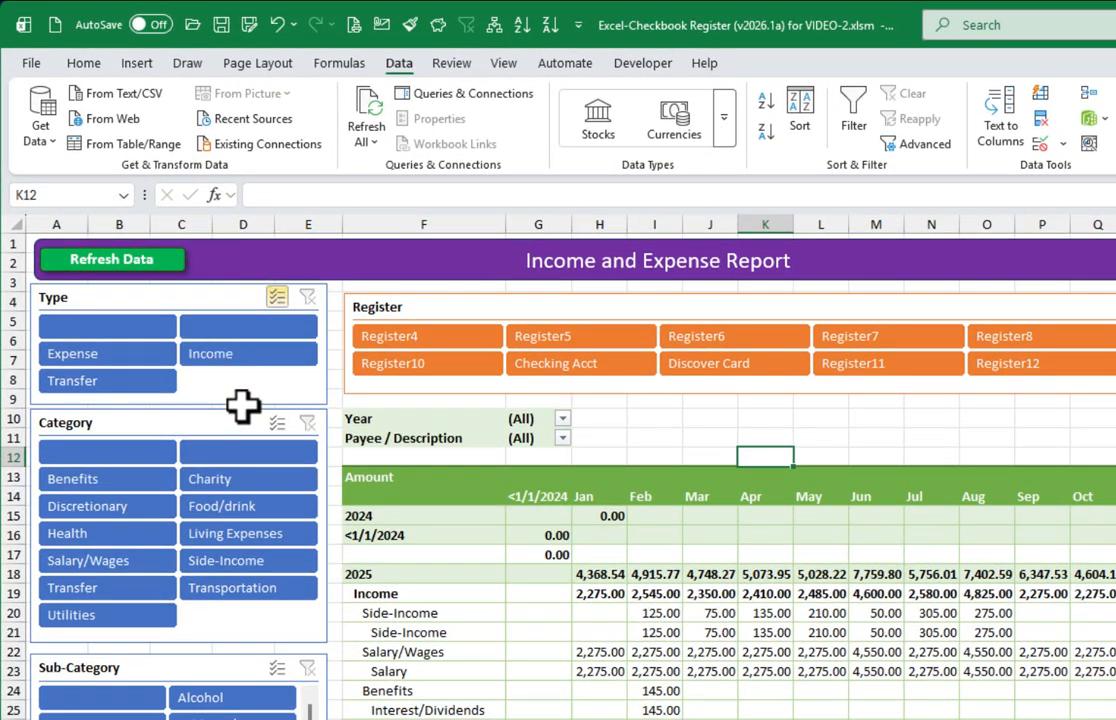
{"action": "left_click", "coordinate": [108, 330]}
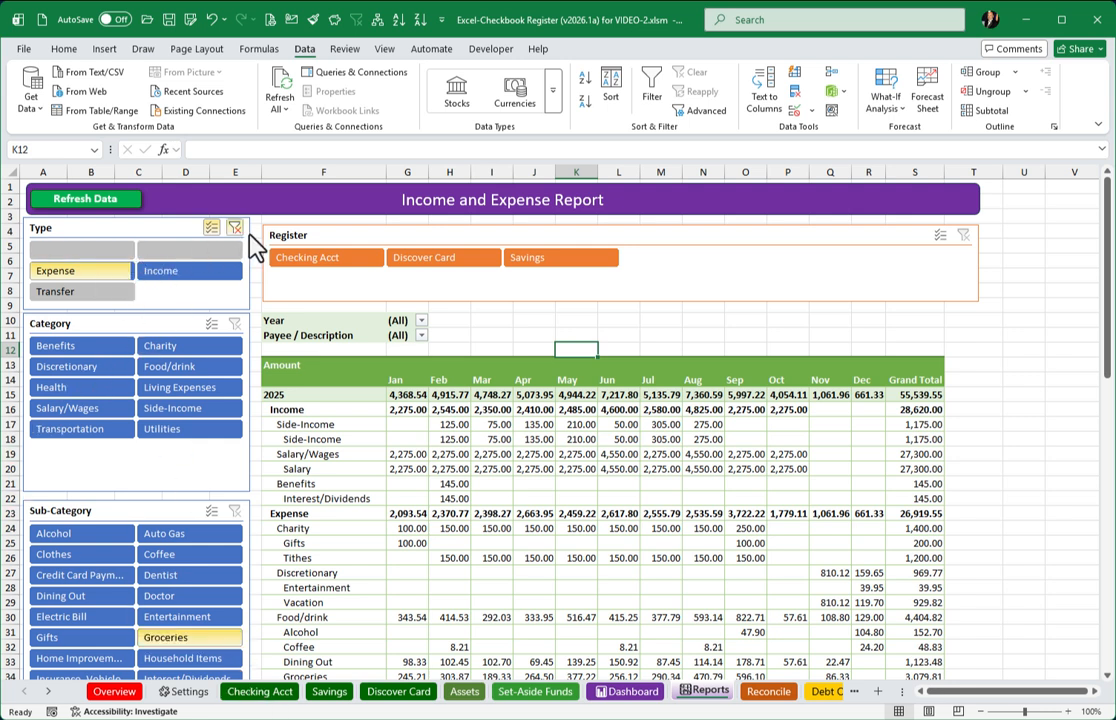
{"action": "left_click", "coordinate": [258, 691]}
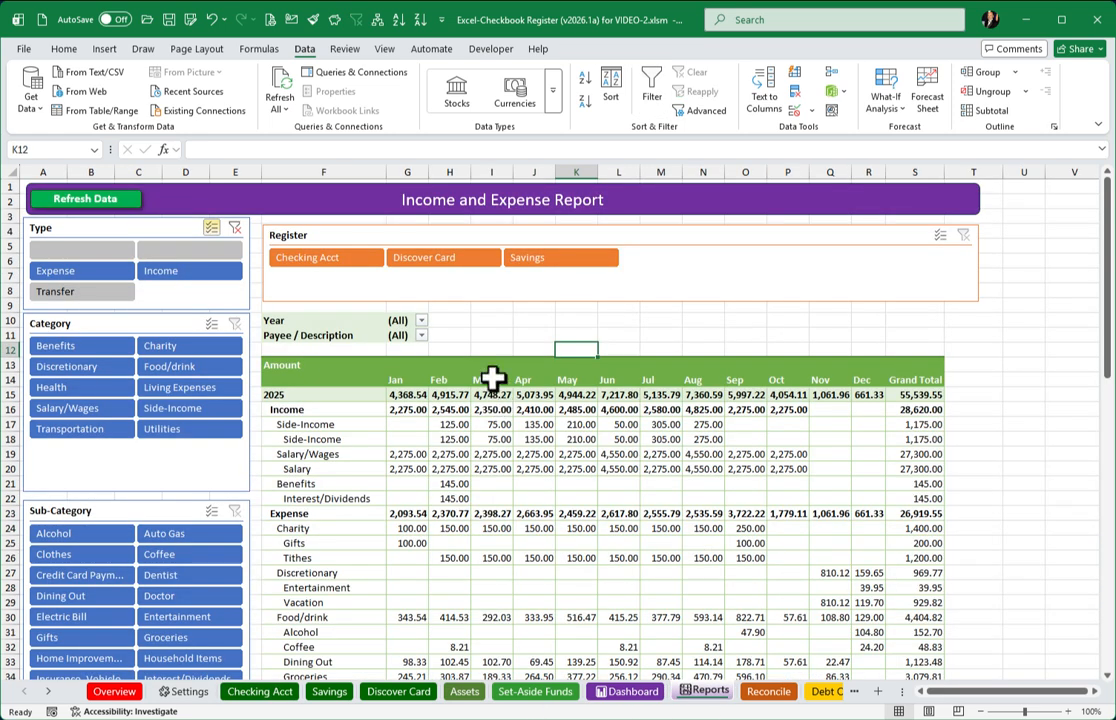
Filter the Income and Expense Report to the year 2025 and examine its monthly amounts
{"action": "left_click", "coordinate": [421, 322]}
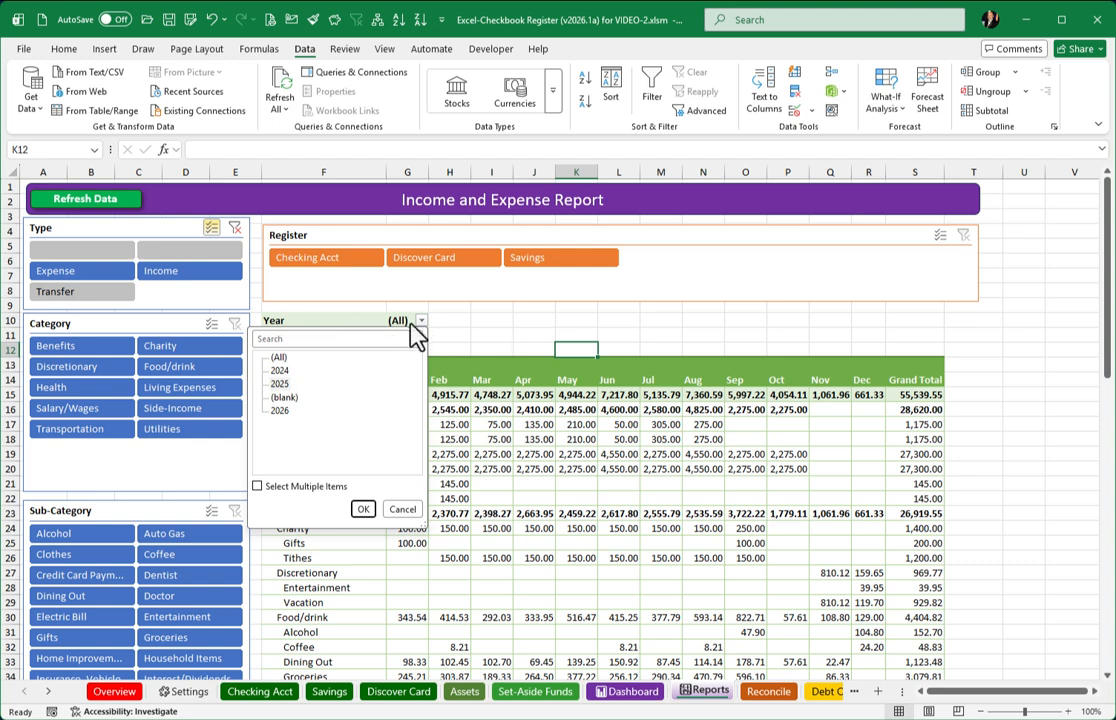
{"action": "left_click", "coordinate": [363, 509]}
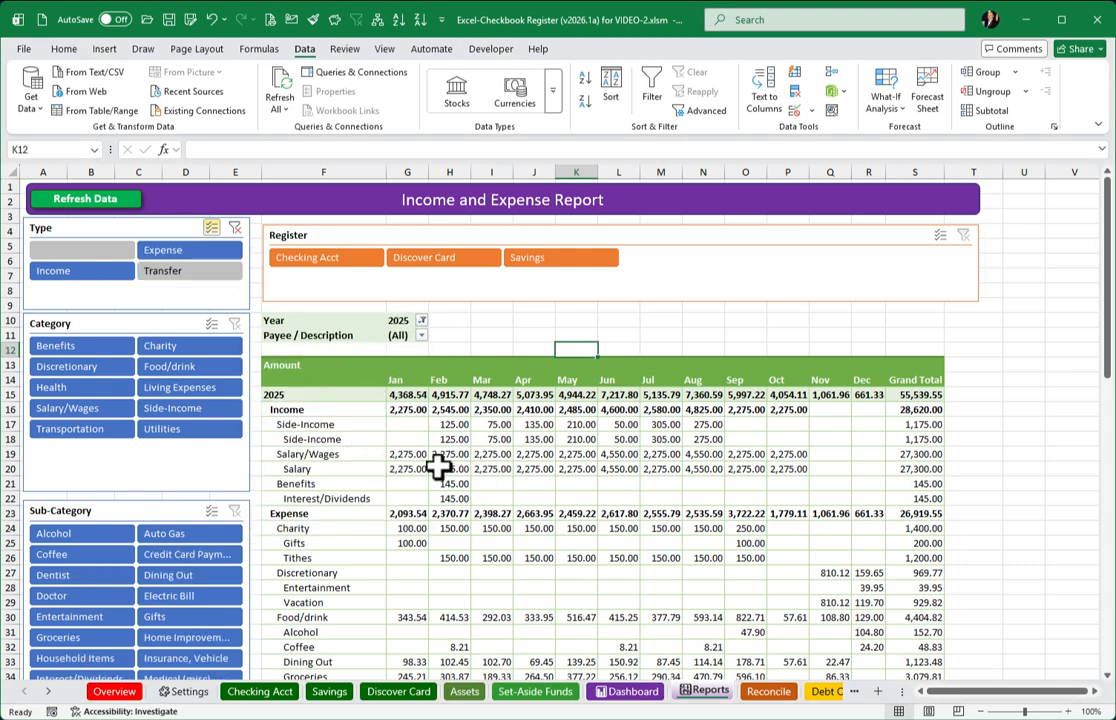
{"action": "mouse_move", "coordinate": [438, 466]}
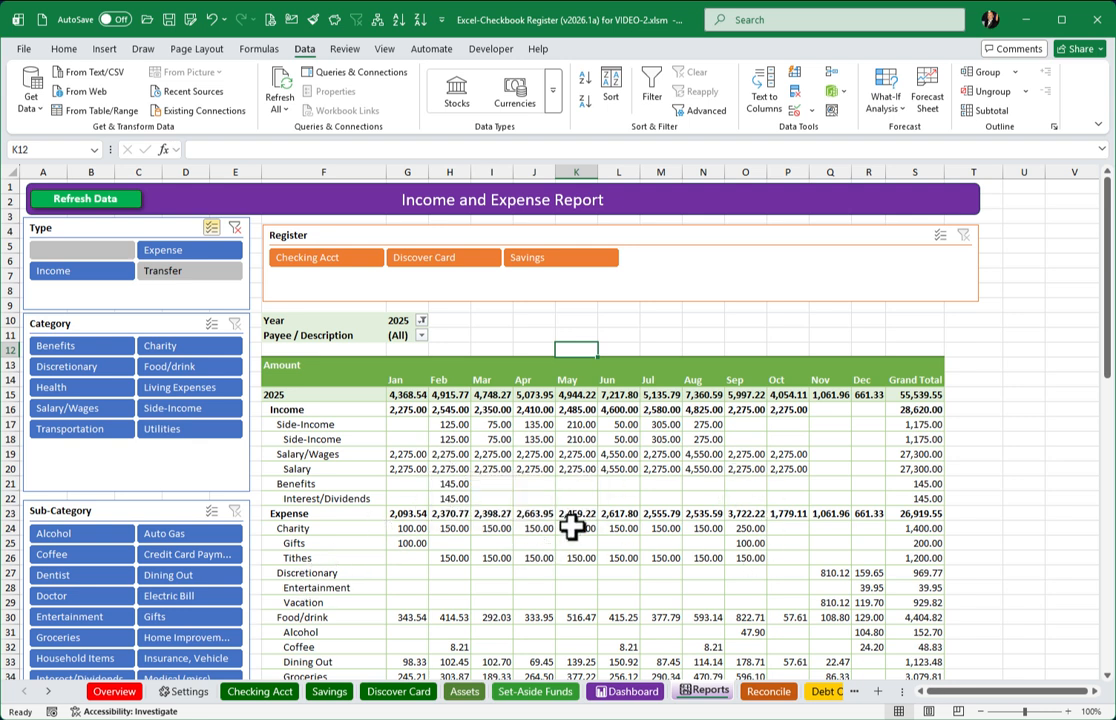
{"action": "mouse_move", "coordinate": [789, 492]}
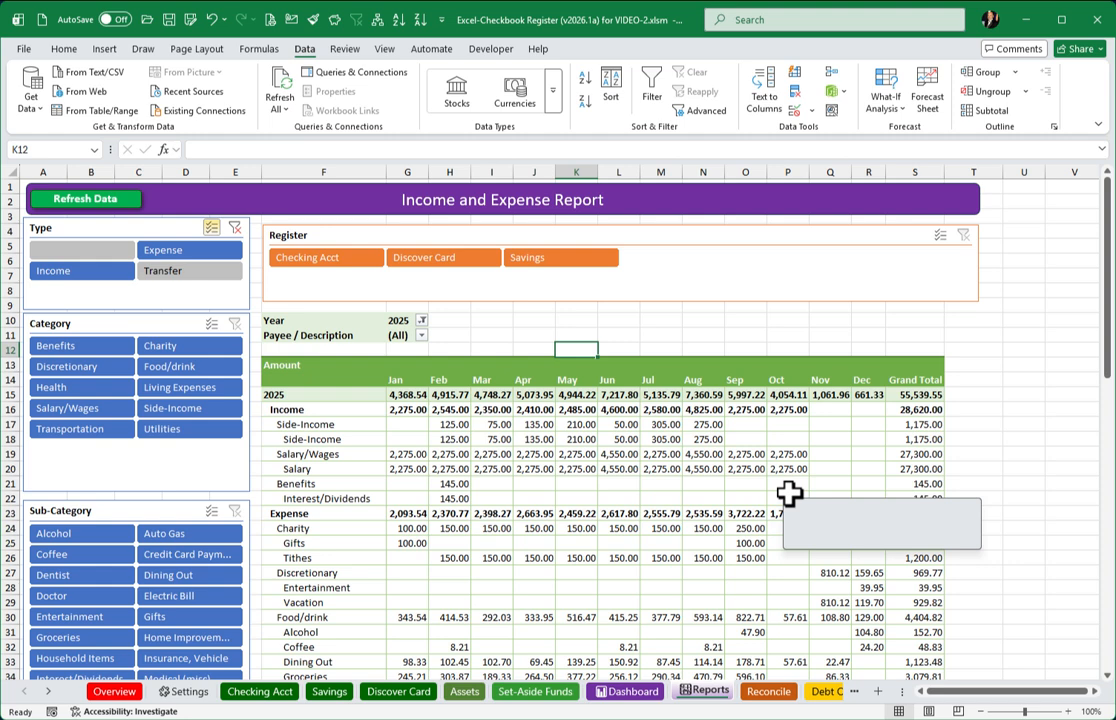
View the Dashboard briefly, return to the Income and Expense Report, and filter it to the Transfer type and Checking Acct register
{"action": "left_click", "coordinate": [636, 692]}
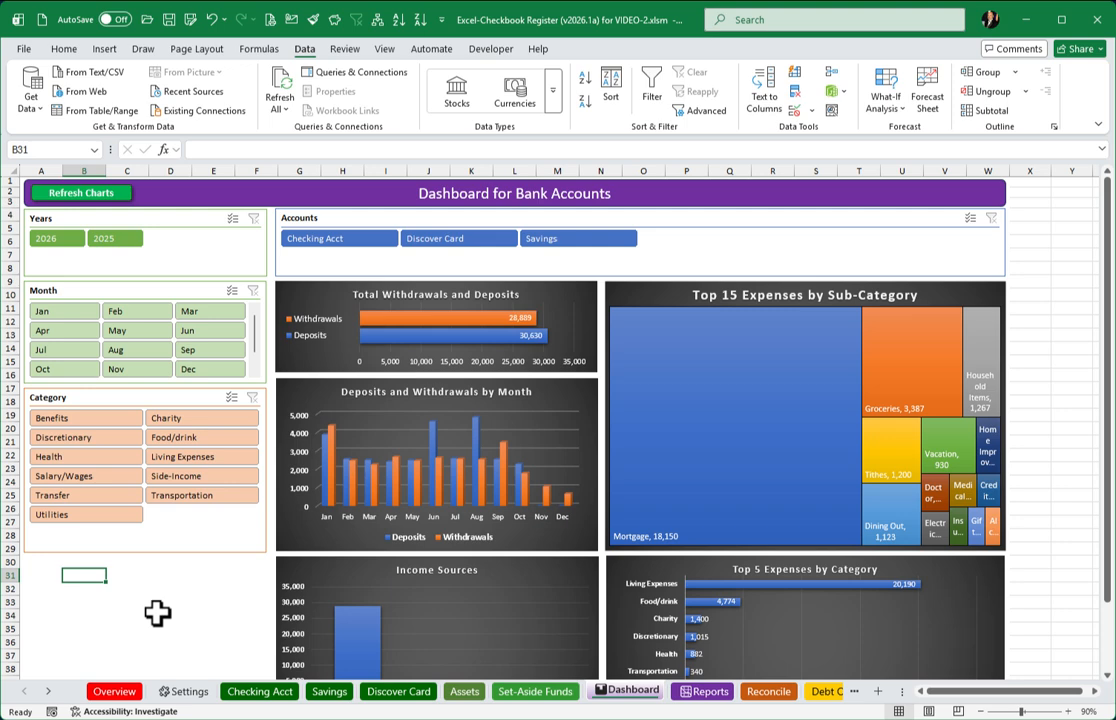
{"action": "left_click", "coordinate": [700, 692]}
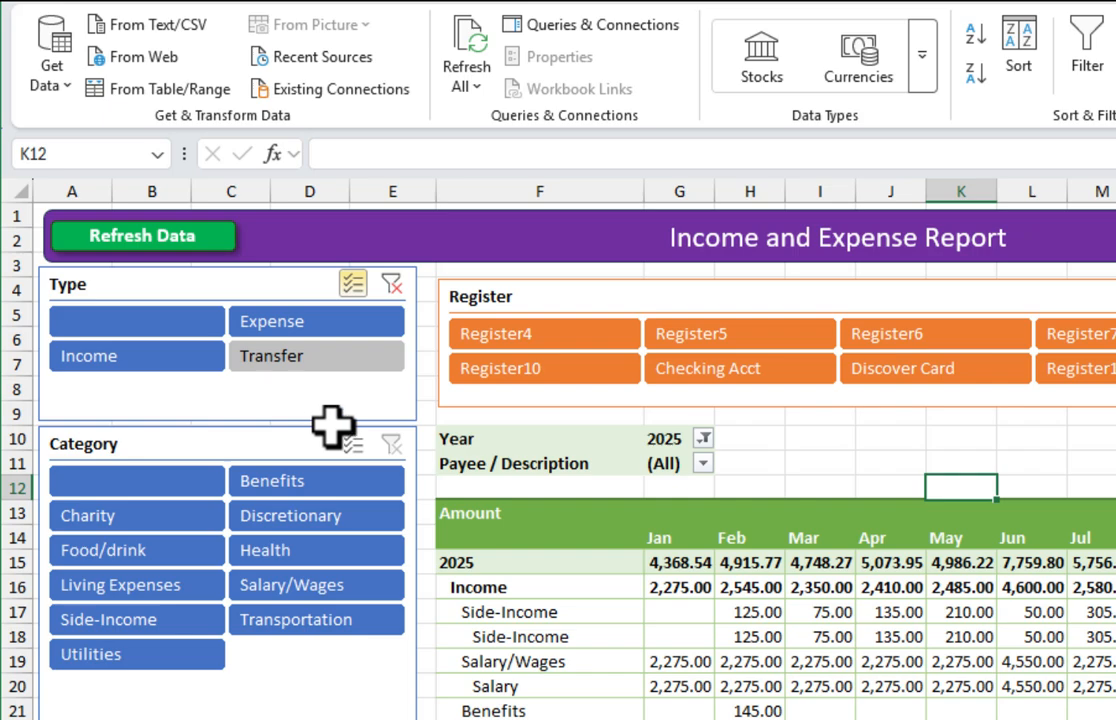
{"action": "left_click", "coordinate": [391, 285]}
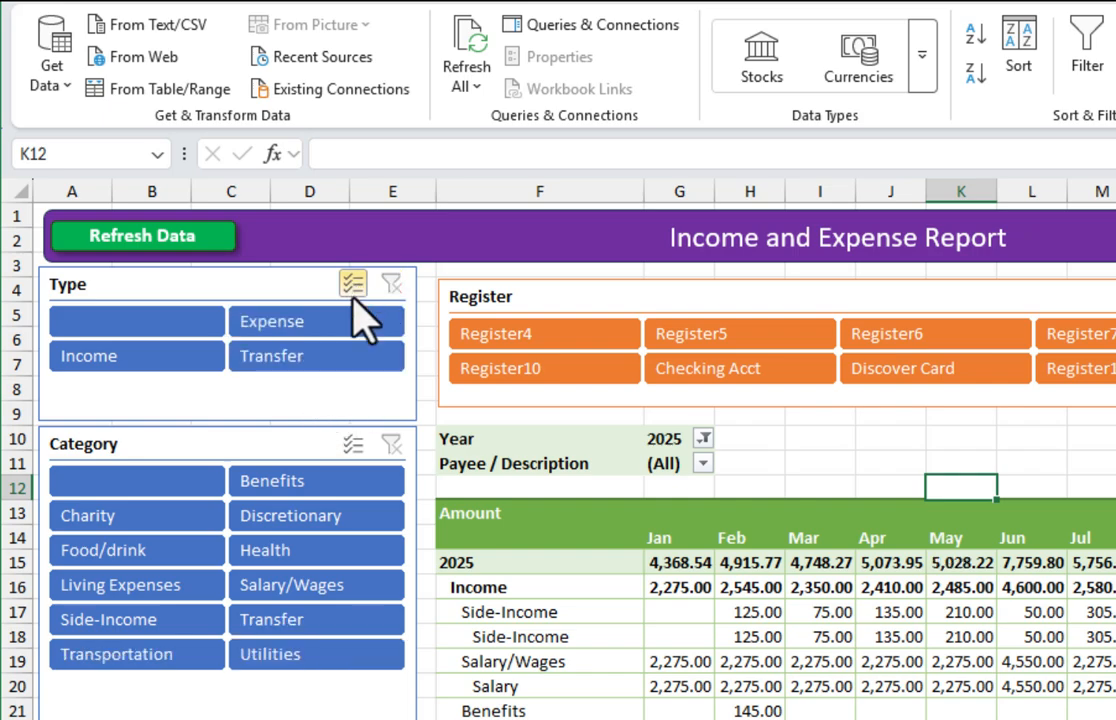
{"action": "left_click", "coordinate": [311, 360]}
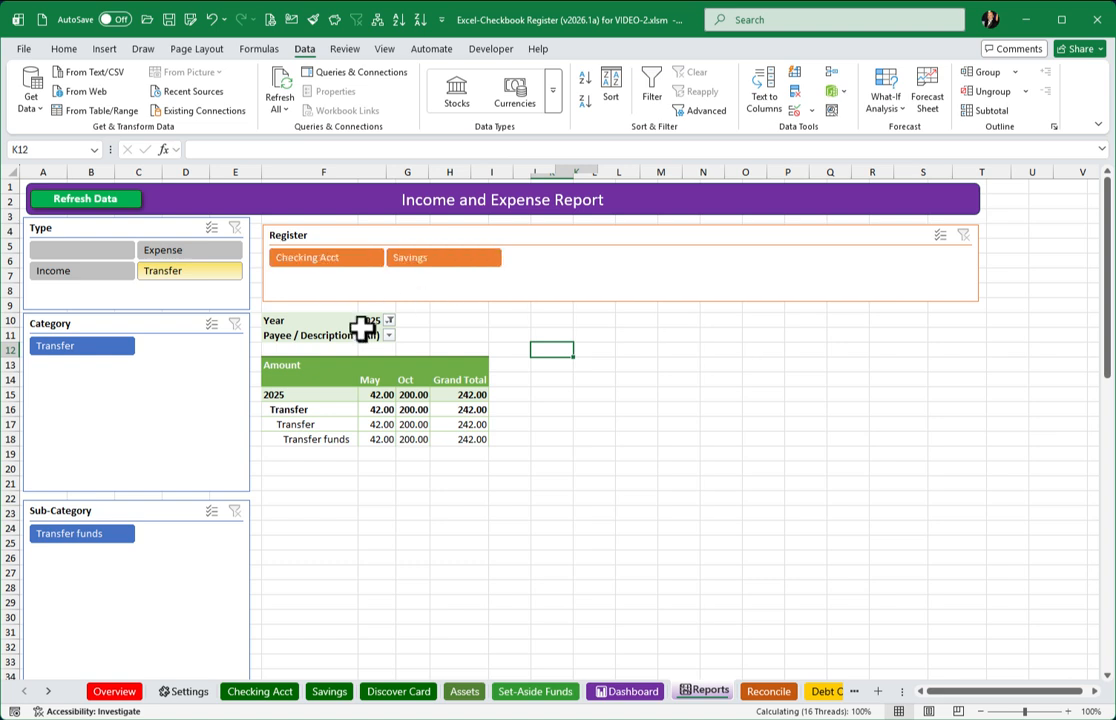
{"action": "left_click", "coordinate": [339, 259]}
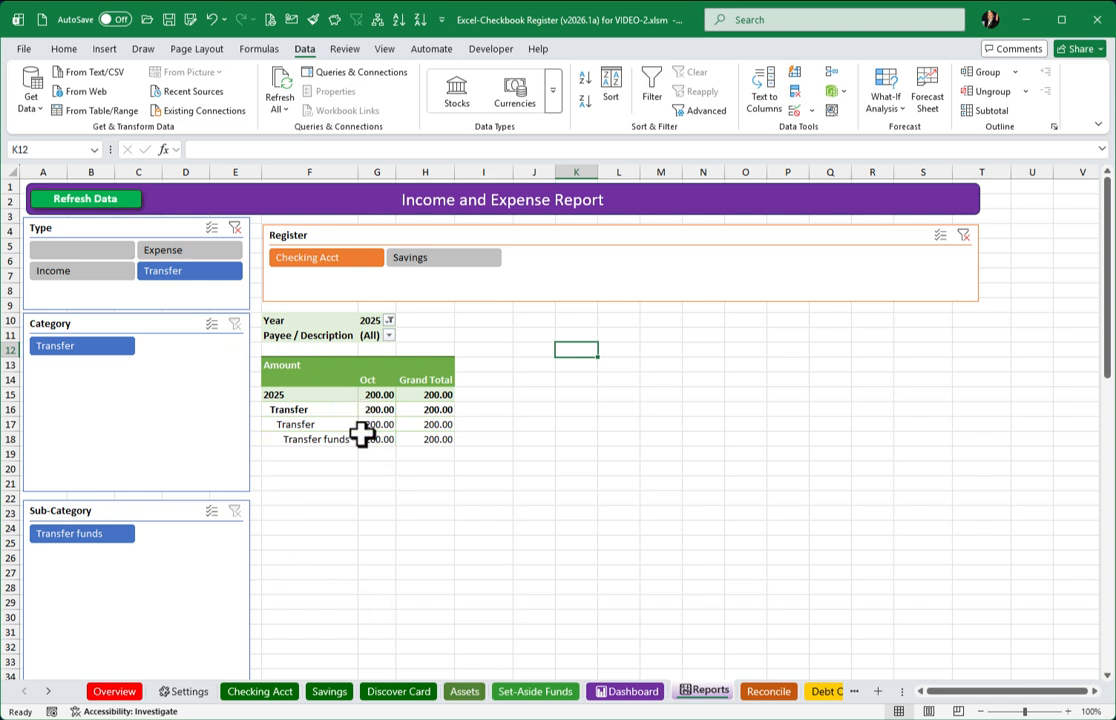
Clear the report's Register and Type filters and set the Year filter to (All)
{"action": "left_click", "coordinate": [963, 237]}
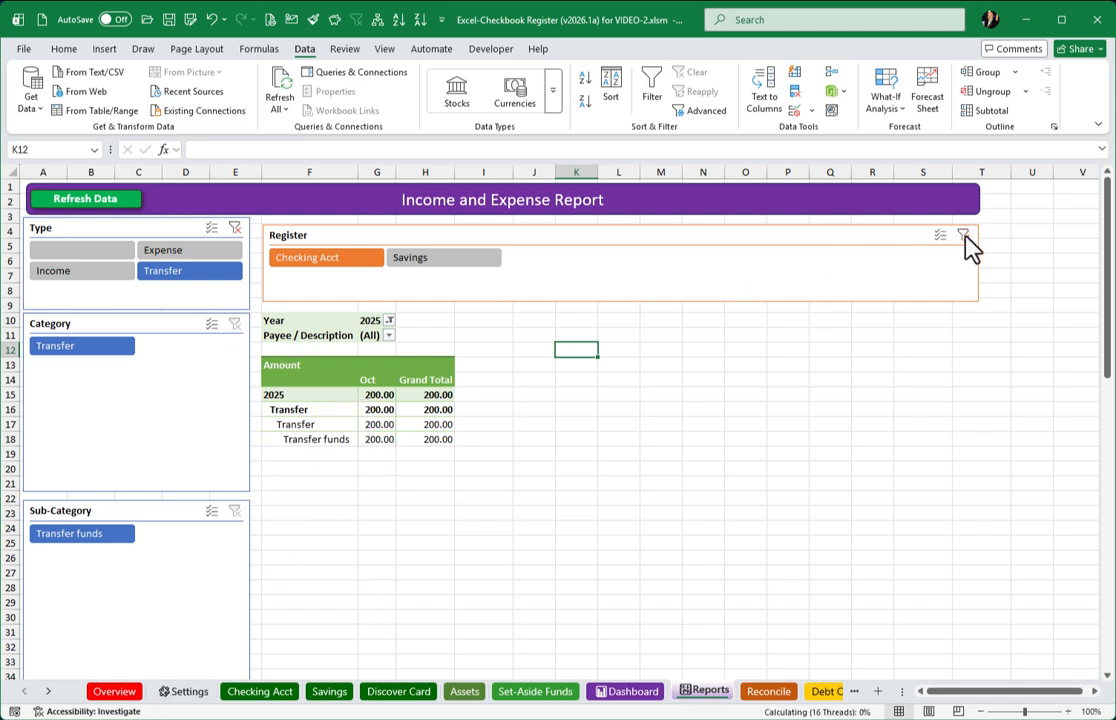
{"action": "left_click", "coordinate": [234, 228]}
{"action": "left_click", "coordinate": [421, 320]}
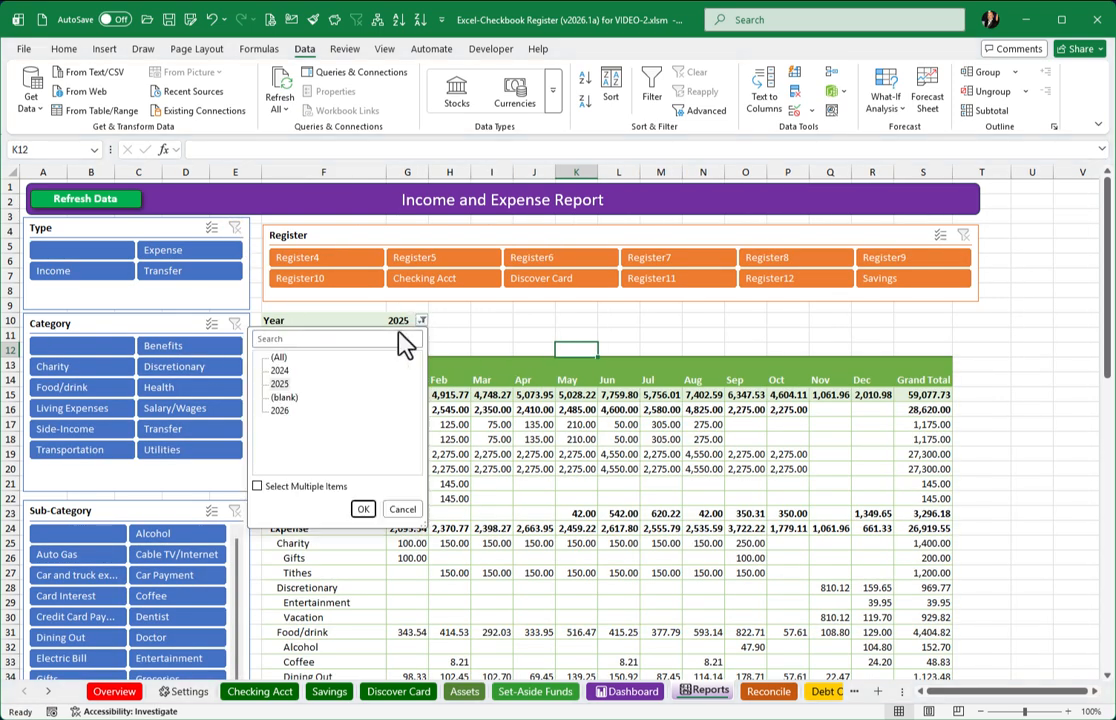
{"action": "left_click", "coordinate": [279, 357]}
{"action": "left_click", "coordinate": [363, 509]}
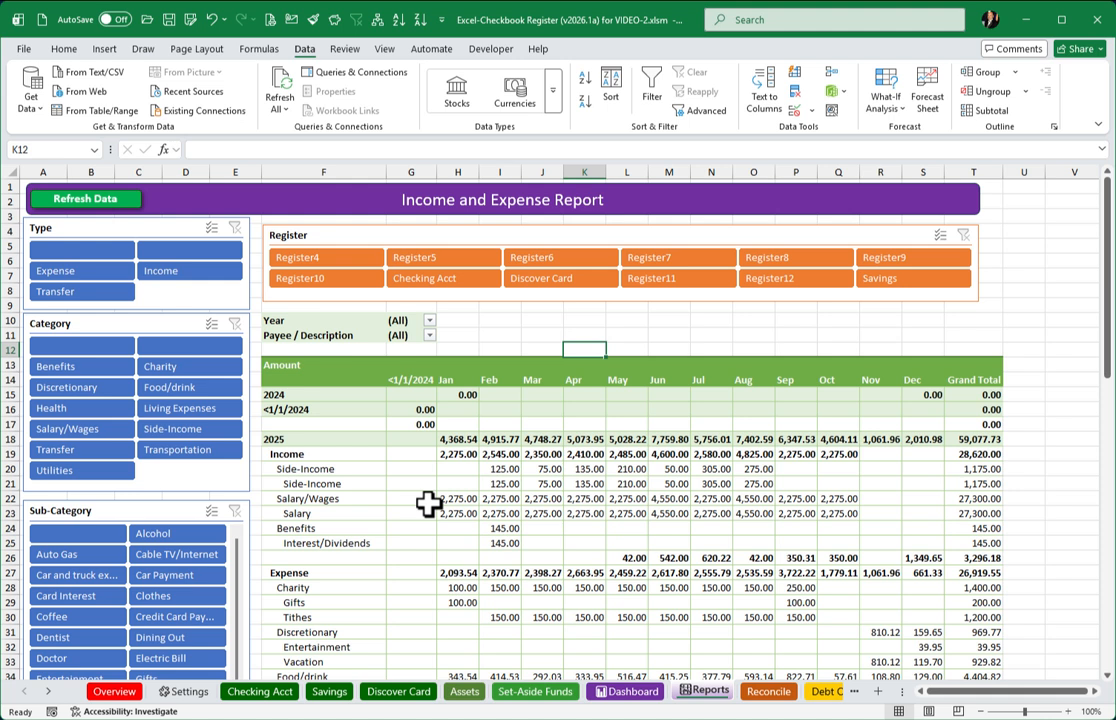
{"action": "mouse_move", "coordinate": [428, 503]}
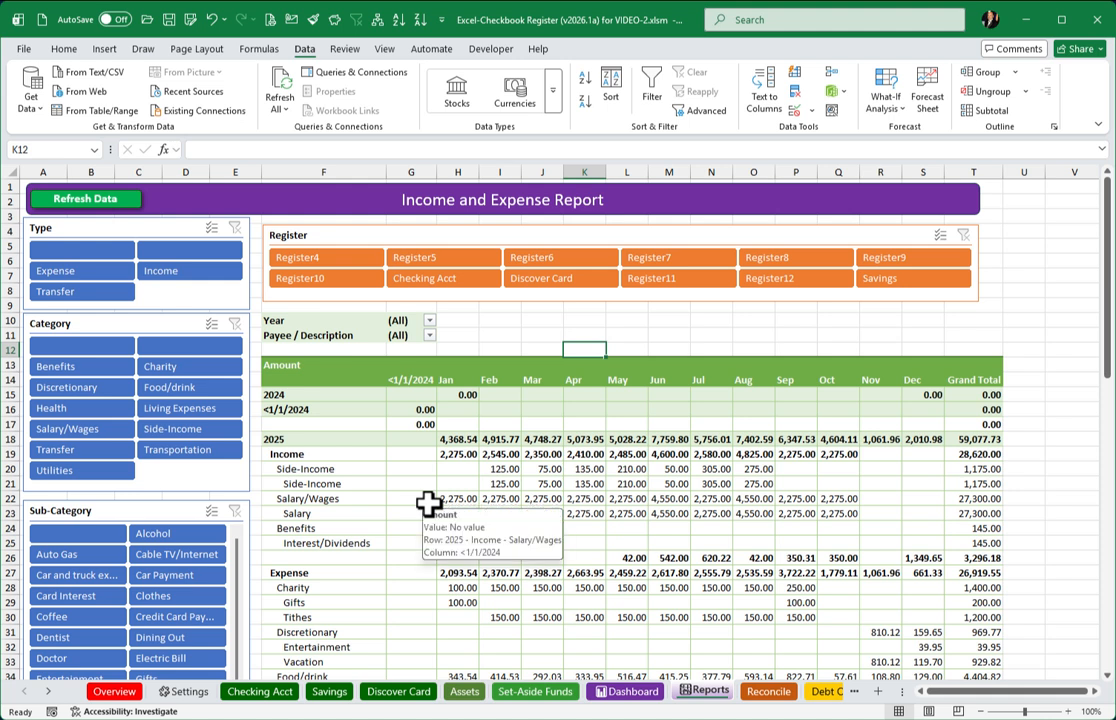